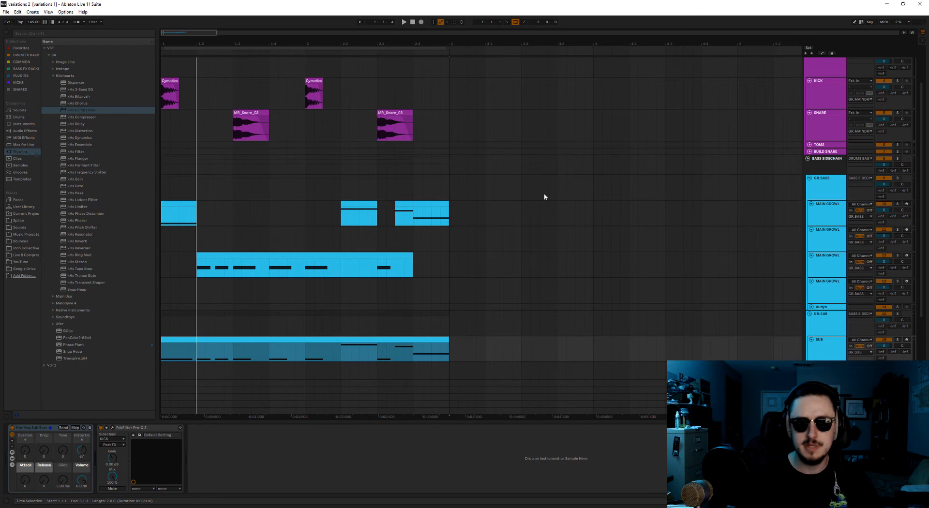
Examine the two-bar kick, snare, growl and sub pattern across the arrangement tracks.
scroll(541, 196, "down", 5)
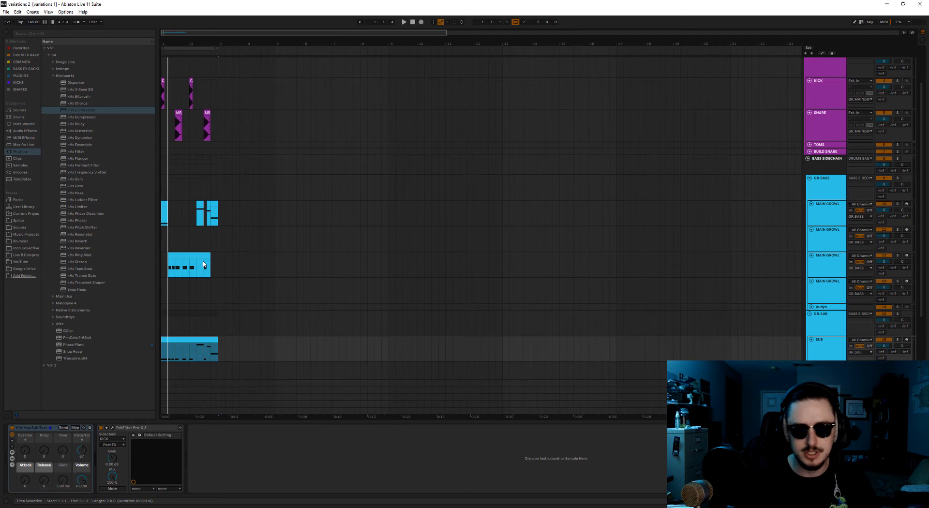
scroll(189, 253, "up", 2)
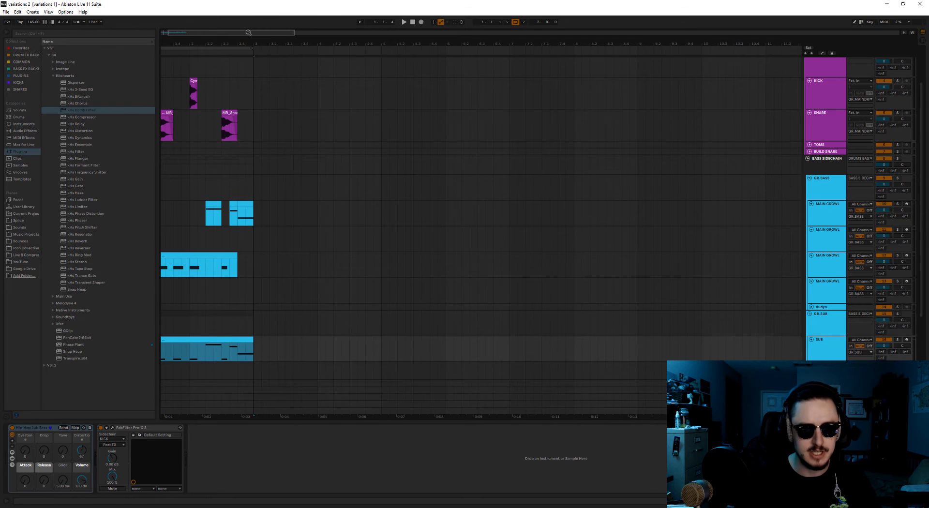
left_click_drag(248, 32, 238, 32)
key("plus")
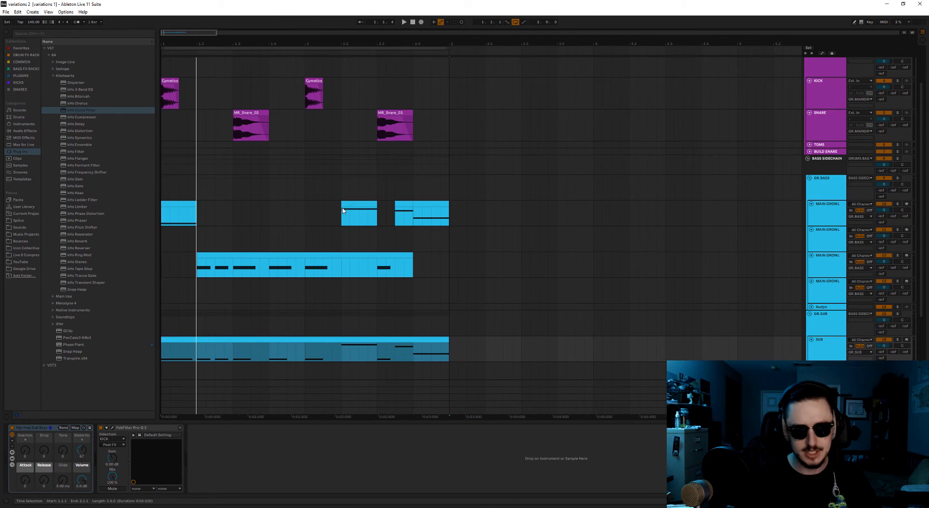
scroll(339, 272, "up", 1)
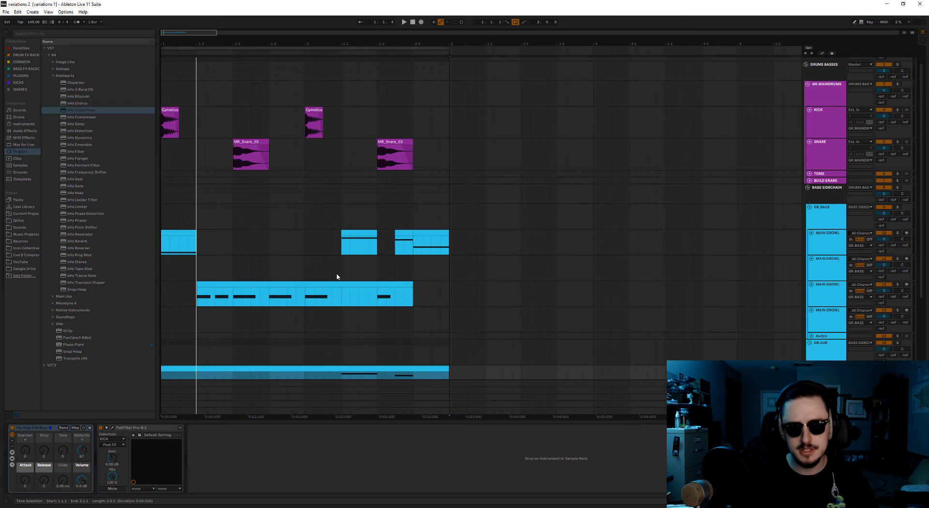
scroll(336, 275, "up", 1)
scroll(336, 274, "down", 1)
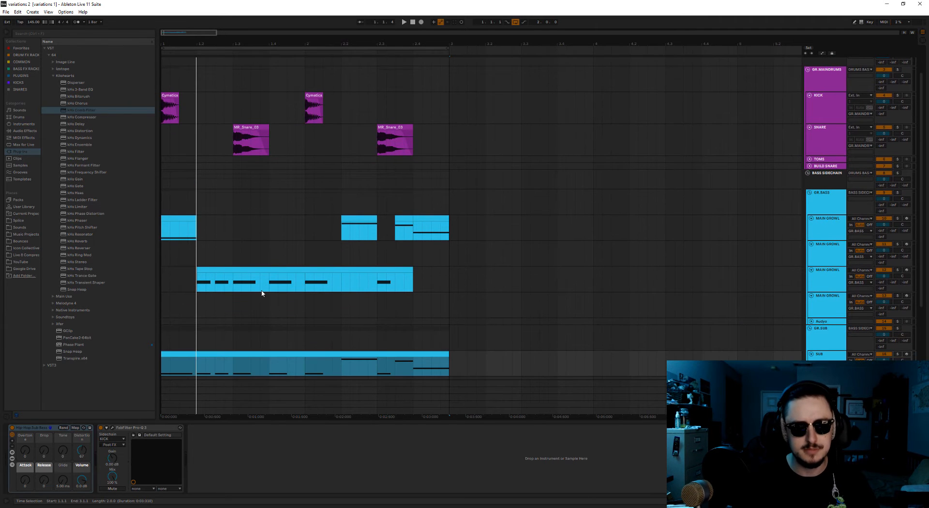
scroll(235, 299, "down", 1)
key("minus")
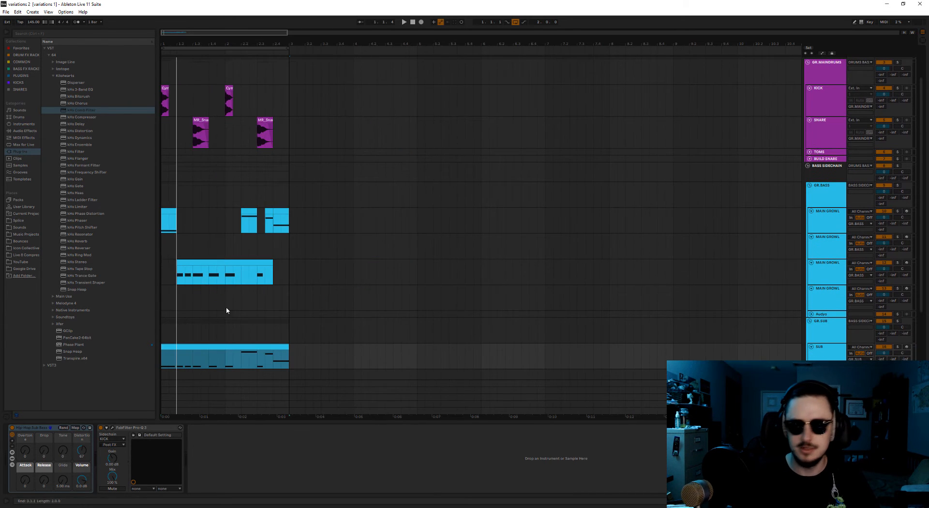
key("plus")
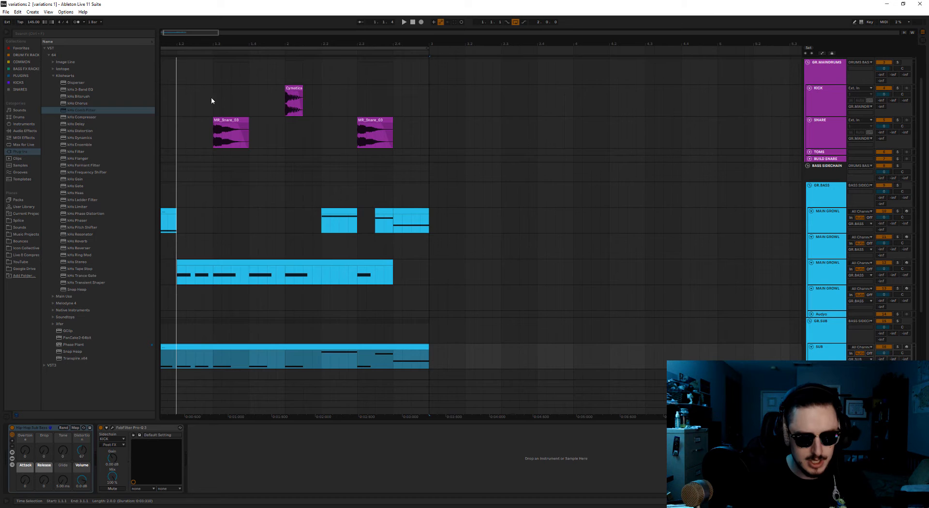
Duplicate the whole two-bar section on all tracks so the copy fills bars 3 and 4.
left_click_drag(347, 415, 365, 417)
scroll(301, 335, "up", 2)
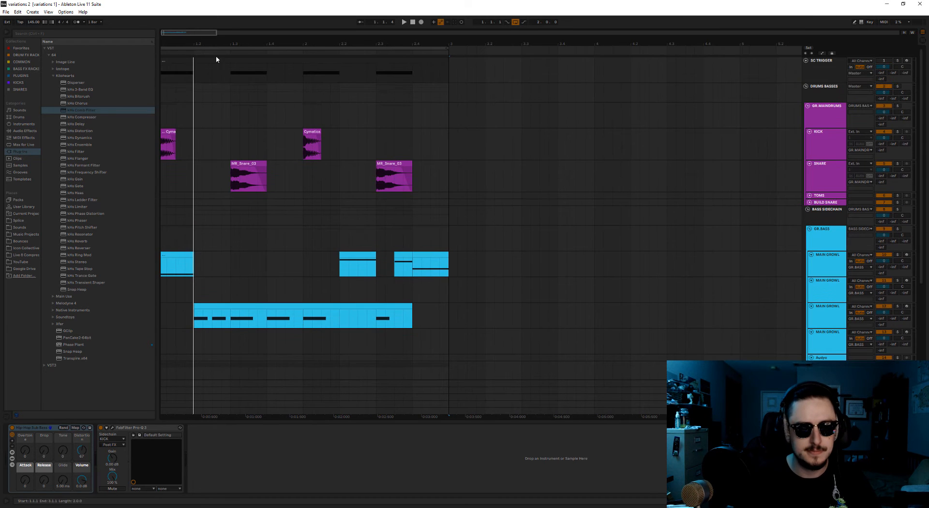
key("ctrl+a")
key("ctrl+d")
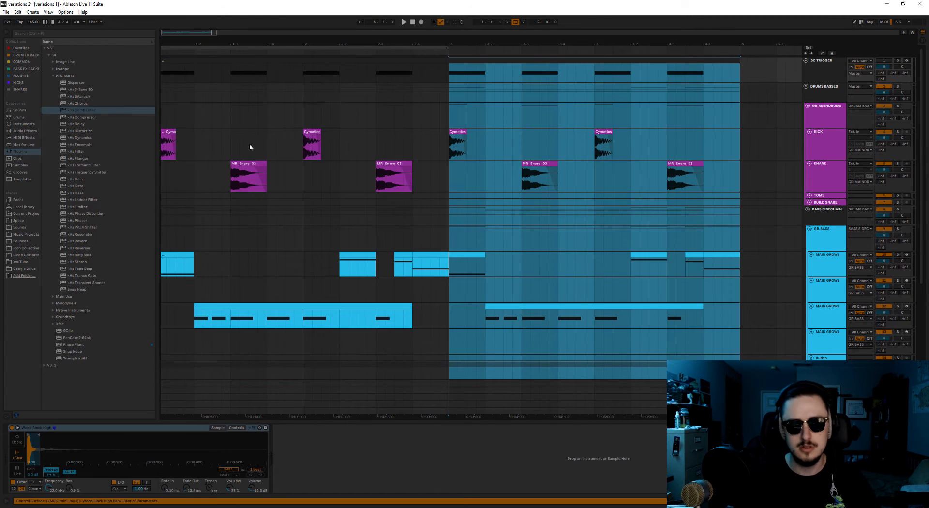
left_click(269, 264)
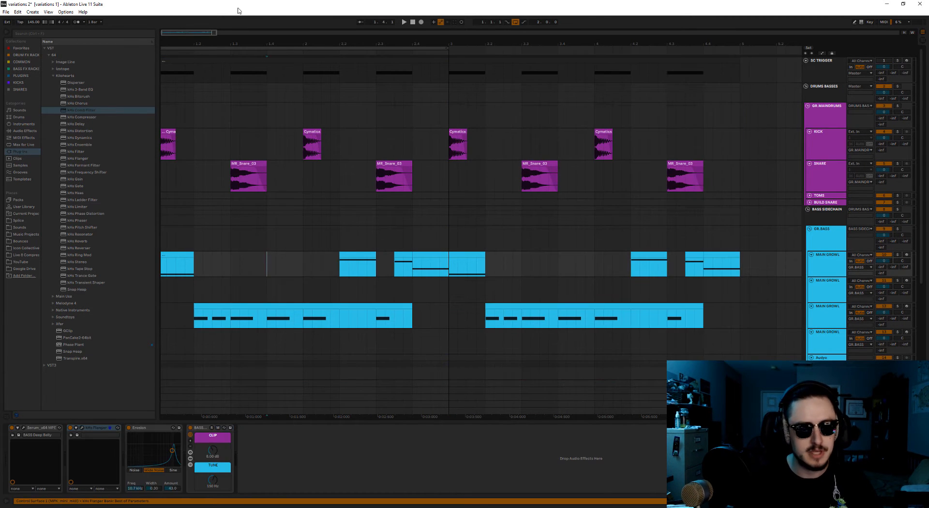
left_click(158, 32)
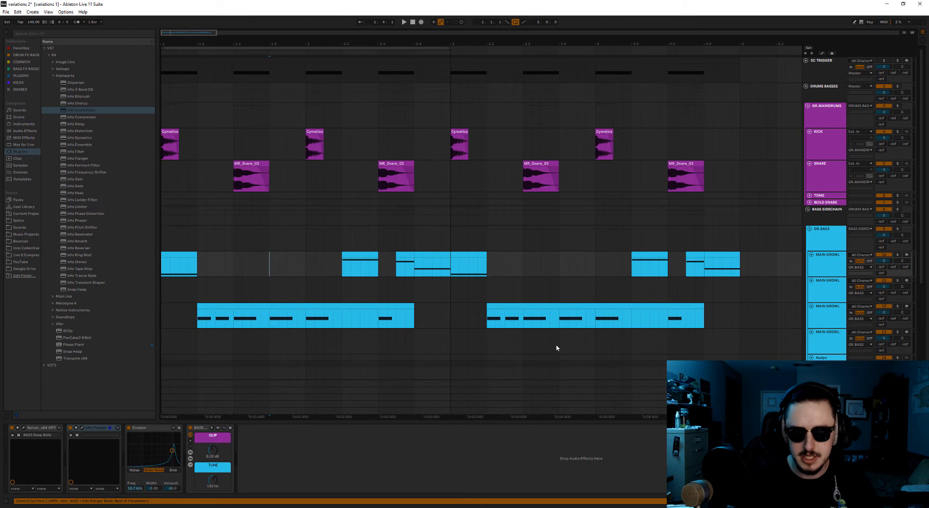
Move the copied growl clip at 3.2 from the third to the fourth MAIN GROWL track and play from bar 3.
scroll(559, 346, "down", 3)
left_click_drag(549, 247, 554, 273)
left_click(826, 290)
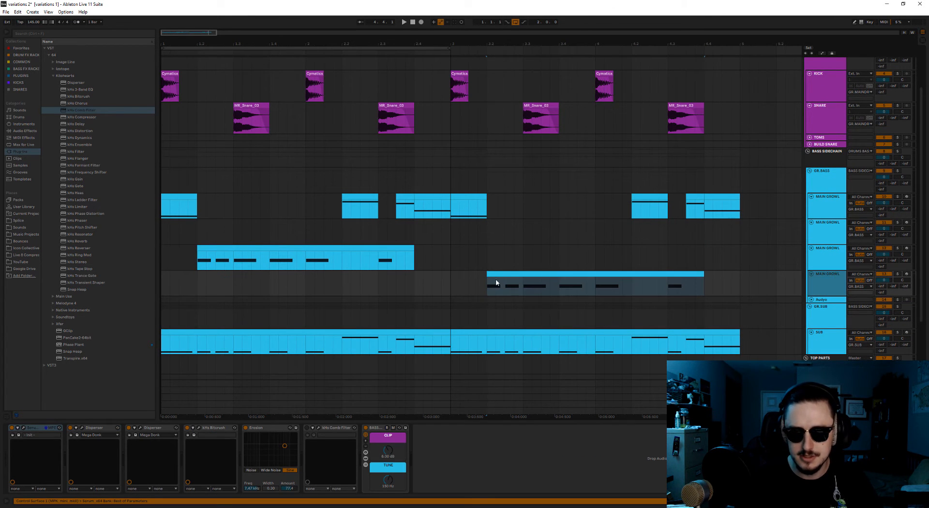
left_click(454, 286)
key("space")
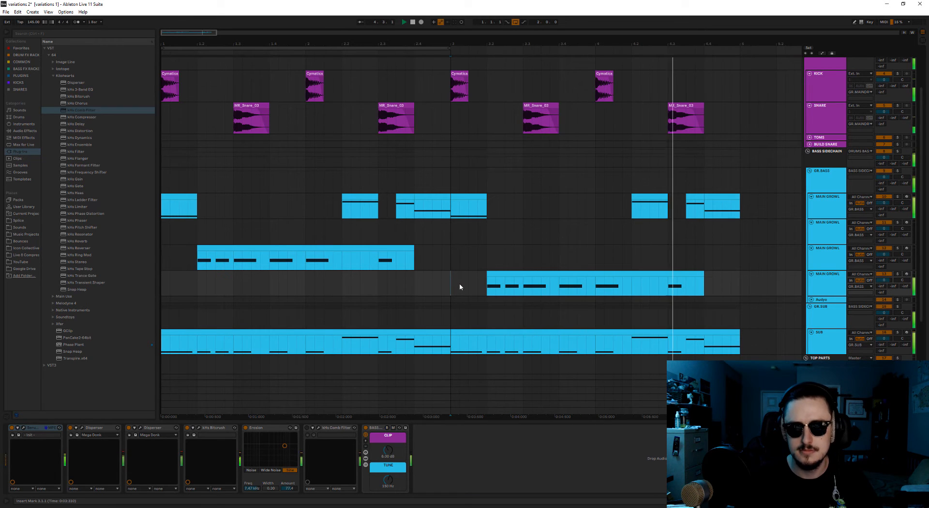
key("space")
Extend the loop to four bars from 1.1.1 and play the arrangement from the start.
left_click_drag(448, 48, 741, 49)
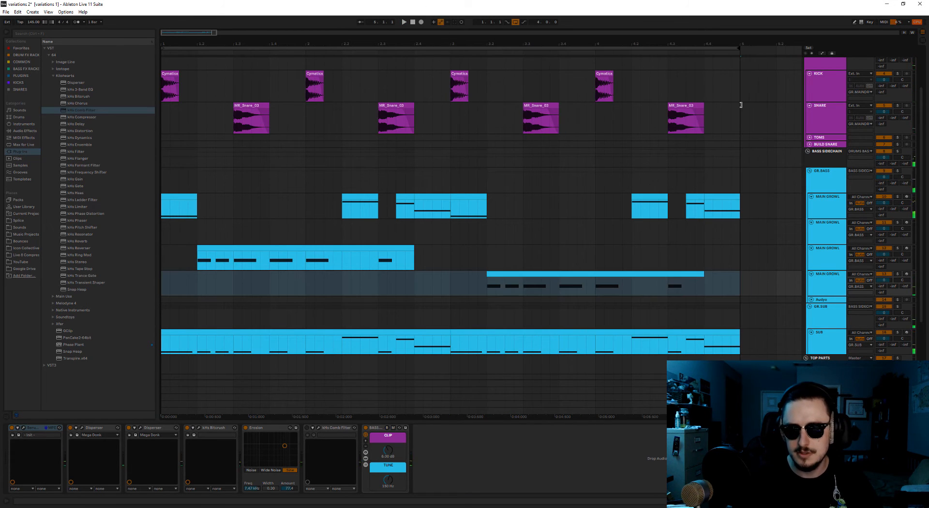
left_click(172, 235)
key("space")
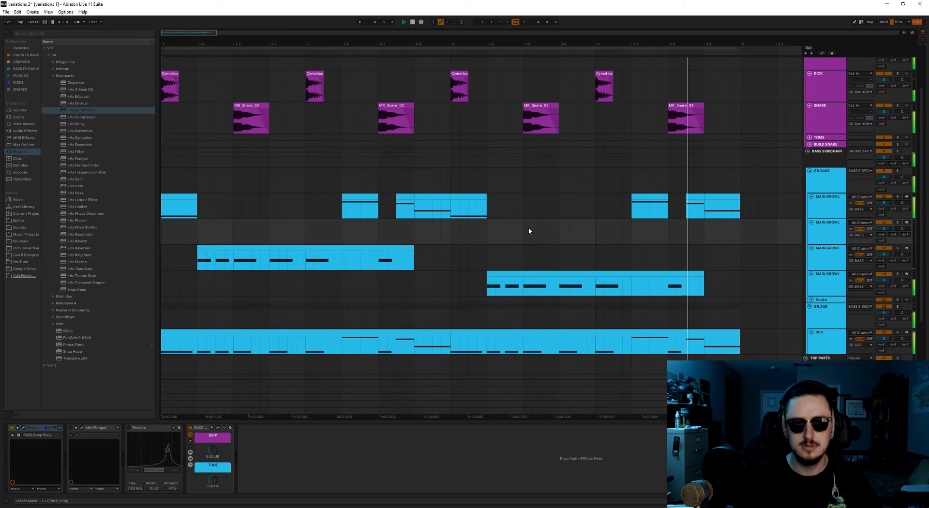
Duplicate bars 3 and 4 on all tracks to bar 5 and set the loop to the new two-bar copy.
scroll(357, 315, "up", 3)
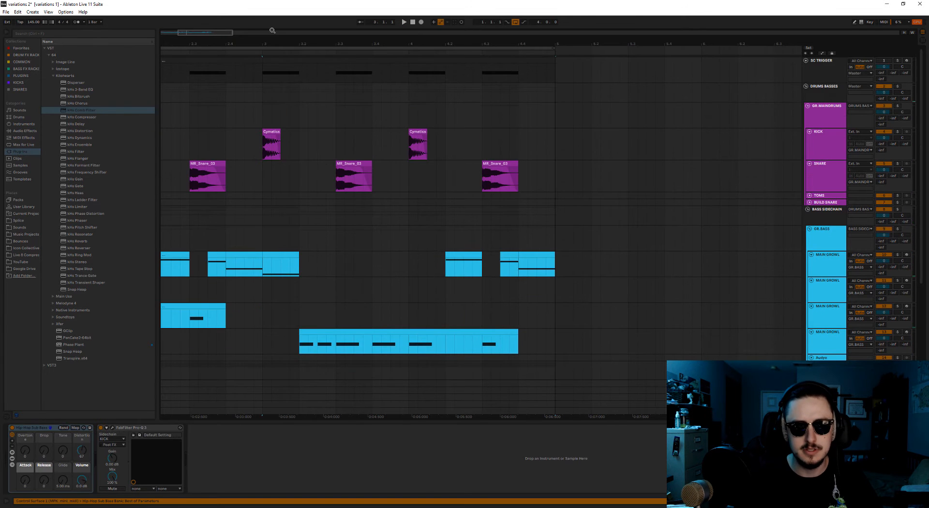
left_click(275, 60, "shift")
key("ctrl+d")
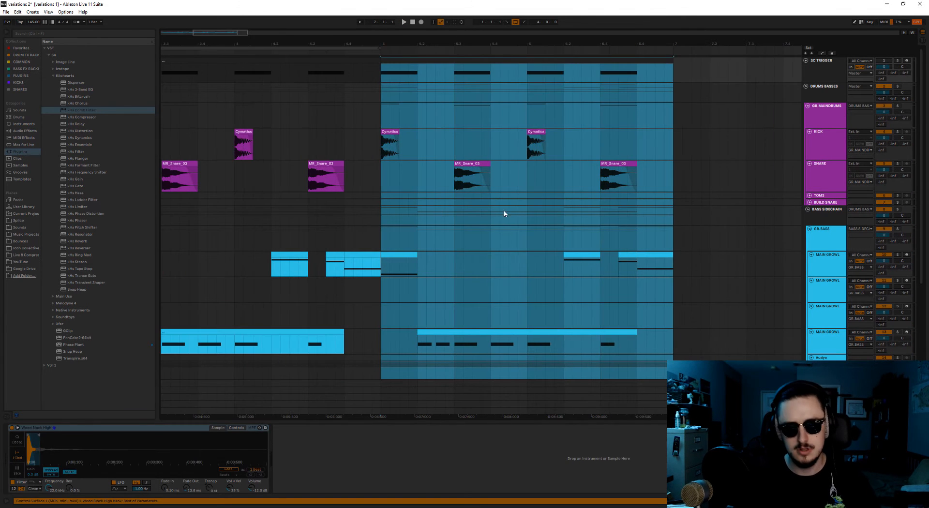
scroll(407, 128, "down", 2)
left_click_drag(343, 46, 644, 48)
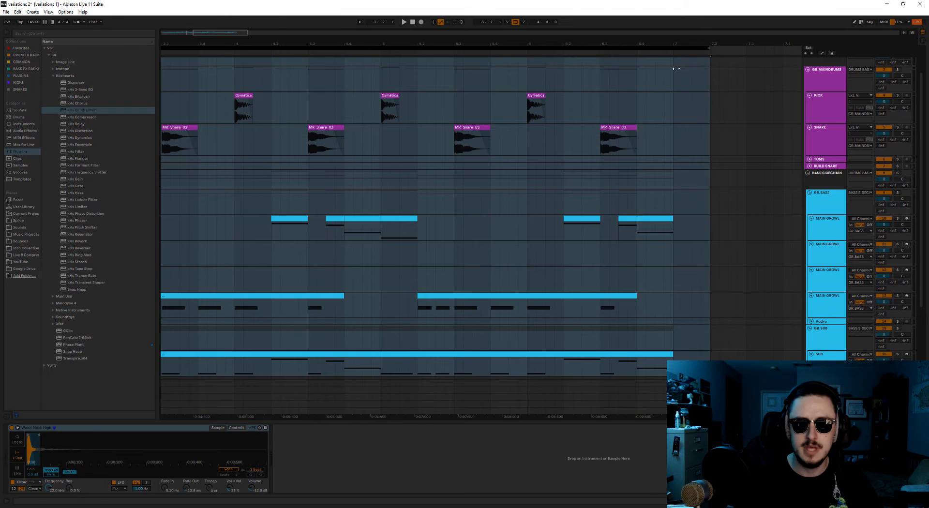
scroll(625, 252, "down", 4)
left_click(558, 267)
key("ctrl+l")
Repeat the short growl and sub hit from 5.2 so four evenly spaced hits fill the span up to 5.4.
scroll(595, 337, "up", 3)
left_click_drag(218, 33, 227, 33)
left_click(386, 236)
scroll(383, 235, "down", 3)
left_click(331, 273)
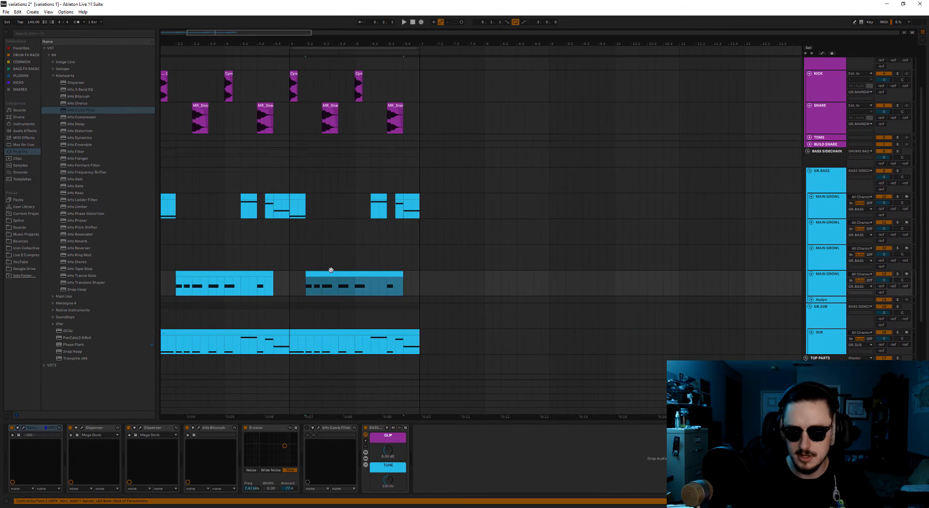
scroll(199, 267, "down", 2)
scroll(198, 266, "up", 5)
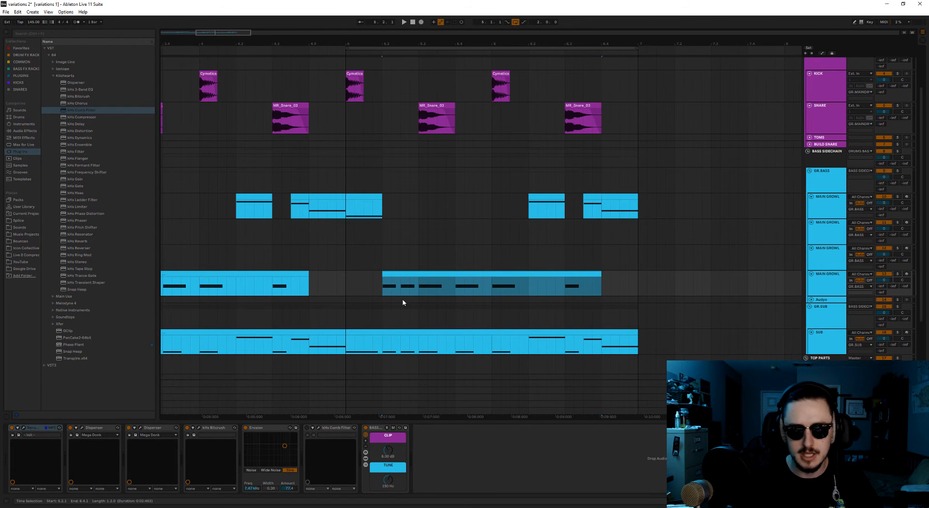
left_click_drag(403, 350, 455, 345)
key("ctrl+d")
key("ctrl+d")
key("ctrl+d")
Copy the four-hit growl and sub pattern to 5.4.3 and delete the leftover clip pieces on both tracks just before it.
key("ctrl+c")
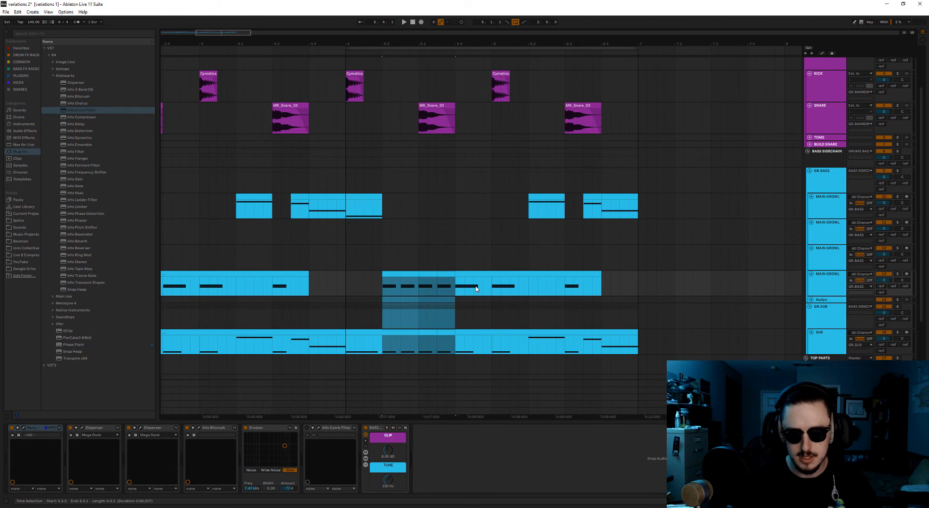
left_click(475, 289)
key("ctrl+v")
left_click(465, 274)
left_click(466, 332, "shift")
key("Delete")
Trim the start of the first MAIN GROWL track's clip at 6.2 to 6.2.3 and play the section from bar 5.
mouse_move(565, 197)
left_mouse_down()
mouse_move(547, 197)
mouse_move(556, 201)
left_mouse_up()
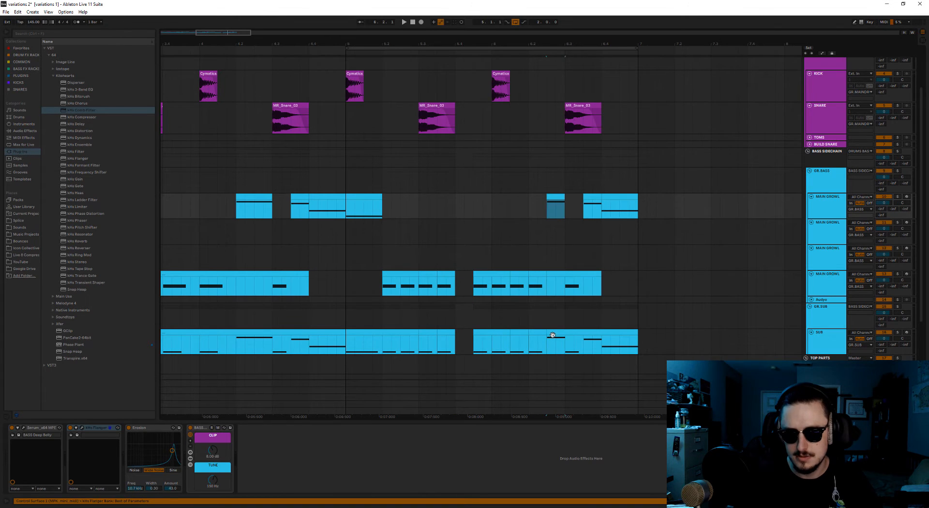
left_click(552, 332)
scroll(355, 219, "down", 3)
left_click(345, 225)
key("space")
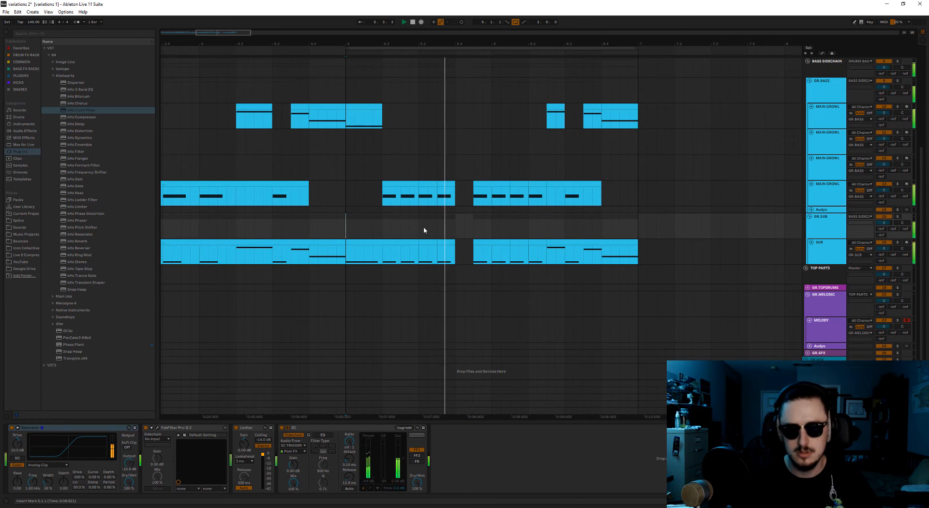
scroll(428, 311, "down", 3)
scroll(533, 297, "up", 3)
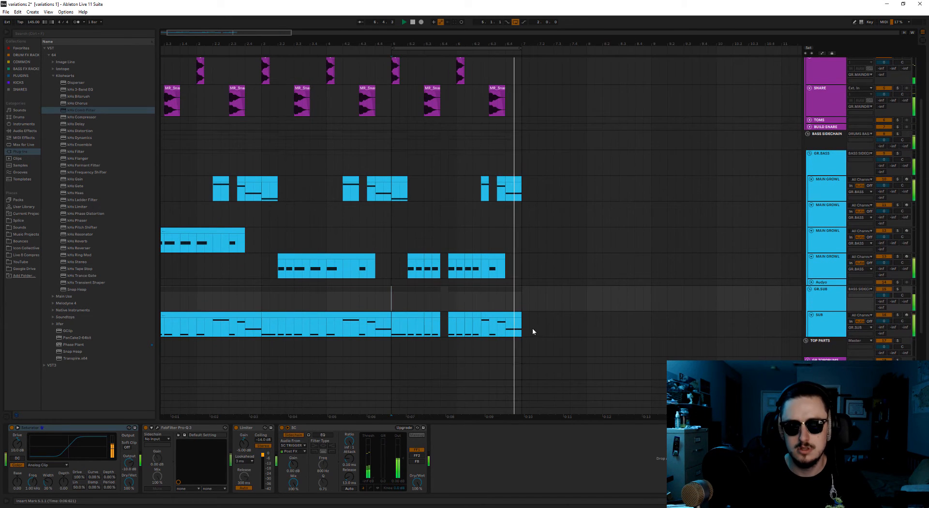
key("space")
Duplicate bars 5 and 6 on all tracks to bar 7 and move the loop onto the copy.
left_click(505, 315)
scroll(505, 306, "up", 3)
left_click(419, 48)
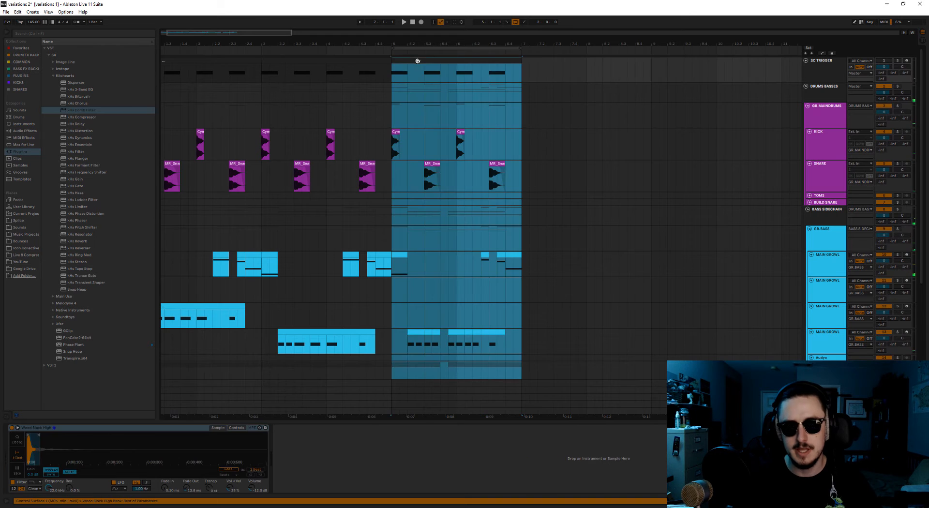
key("ctrl+d")
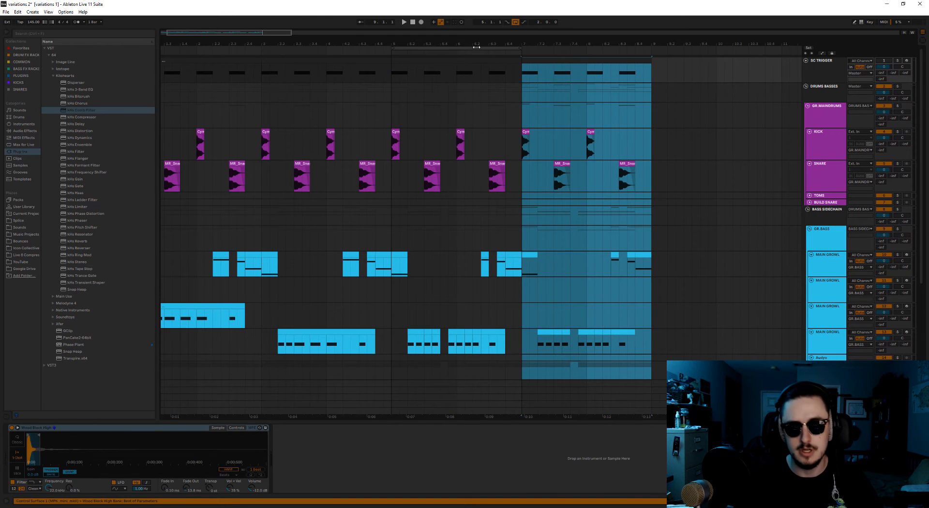
left_click_drag(477, 47, 607, 47)
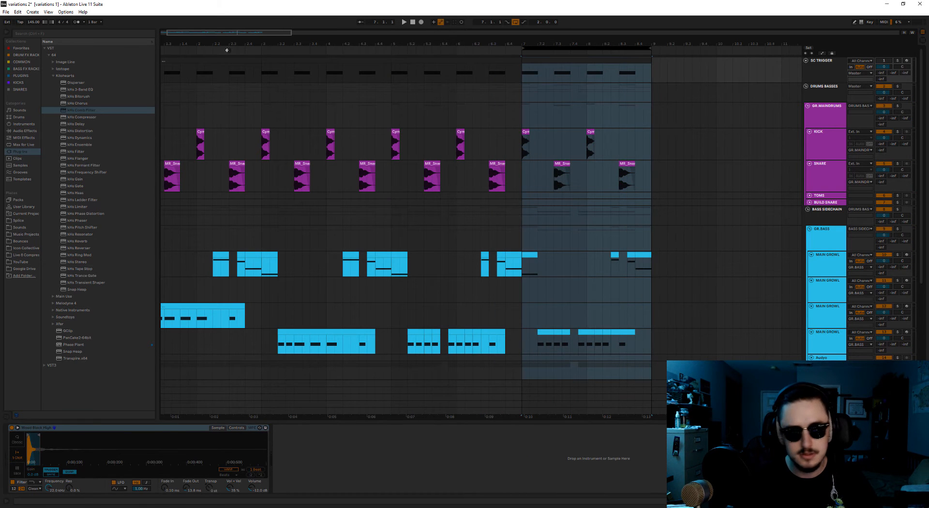
Delete the fourth MAIN GROWL track's clip portion from 8.2.3 to 8.4 and the half-beat sub piece at 8.3.
left_click_drag(243, 32, 278, 208)
scroll(348, 338, "down", 2)
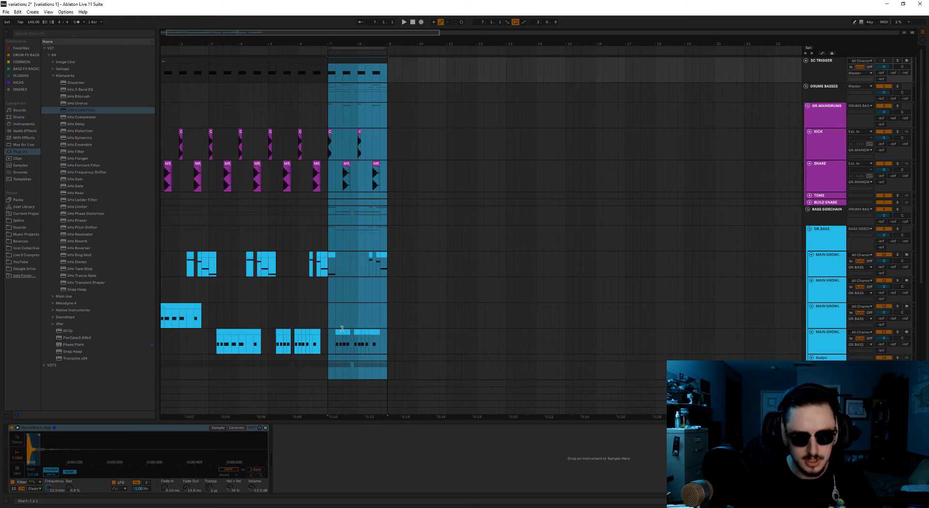
scroll(339, 314, "up", 4)
left_click(314, 290)
scroll(314, 291, "down", 3)
left_click(367, 258)
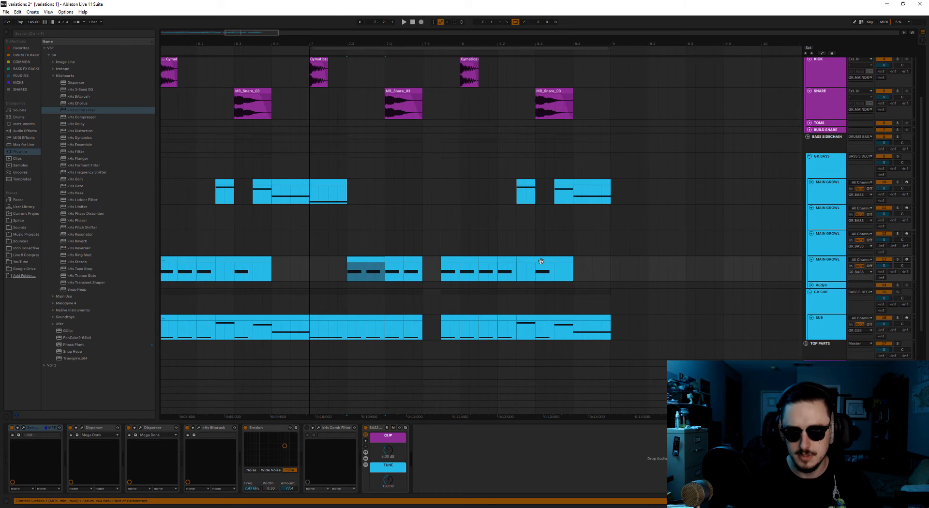
left_click(542, 261)
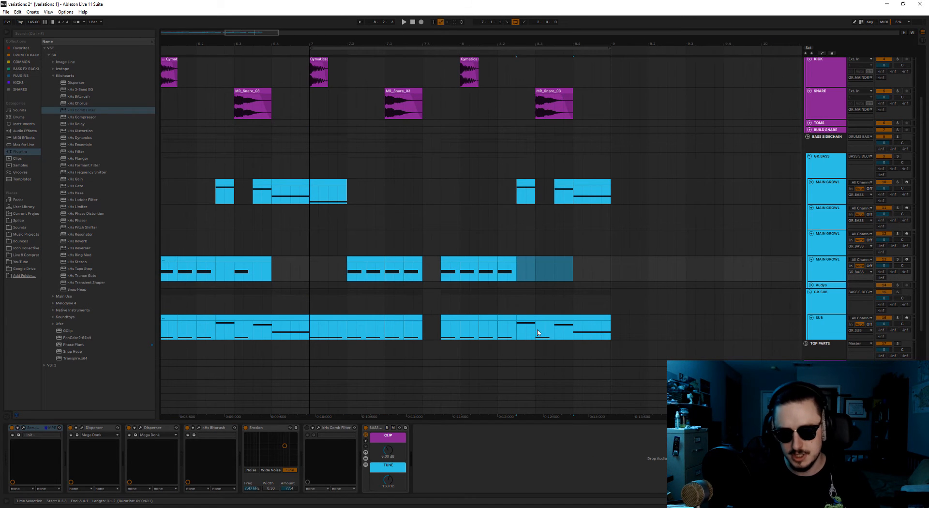
key("Delete")
left_click(545, 333)
key("Delete")
Consolidate the growl pieces from 7.2 to 8.2.3 into one clip and open its notes for editing.
left_click(508, 265)
left_click(510, 258)
left_click(363, 258, "shift")
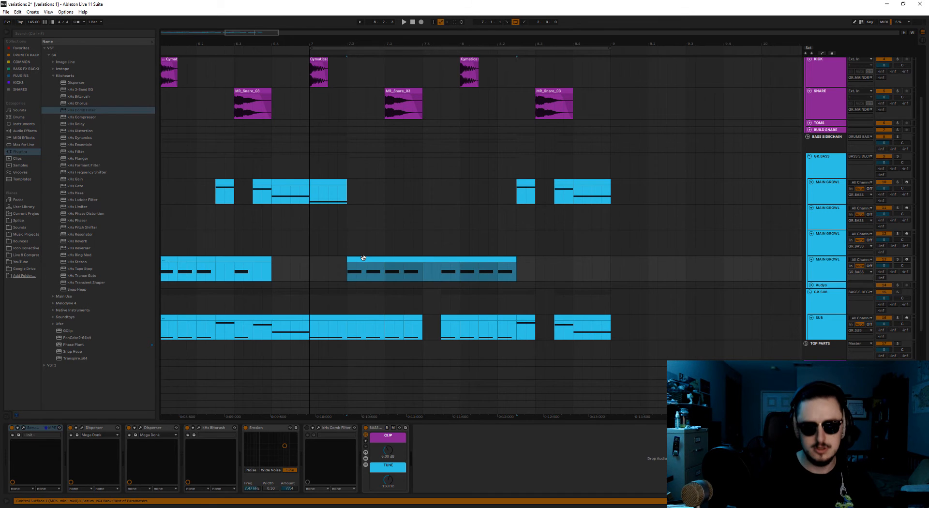
double_click(363, 258)
Raise the growl clip's second note an octave to F1 and transpose the following note upward.
left_click_drag(278, 315, 274, 213)
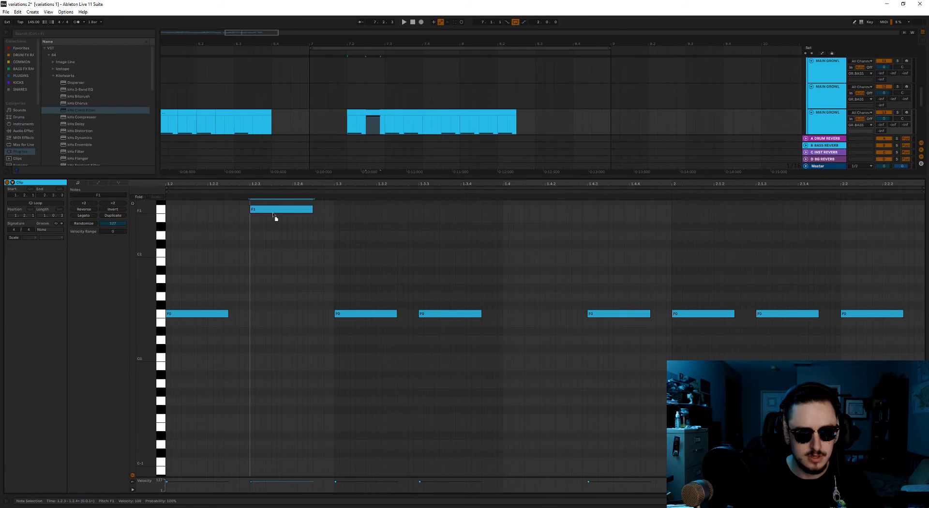
key("ctrl+z")
key("shift+Up")
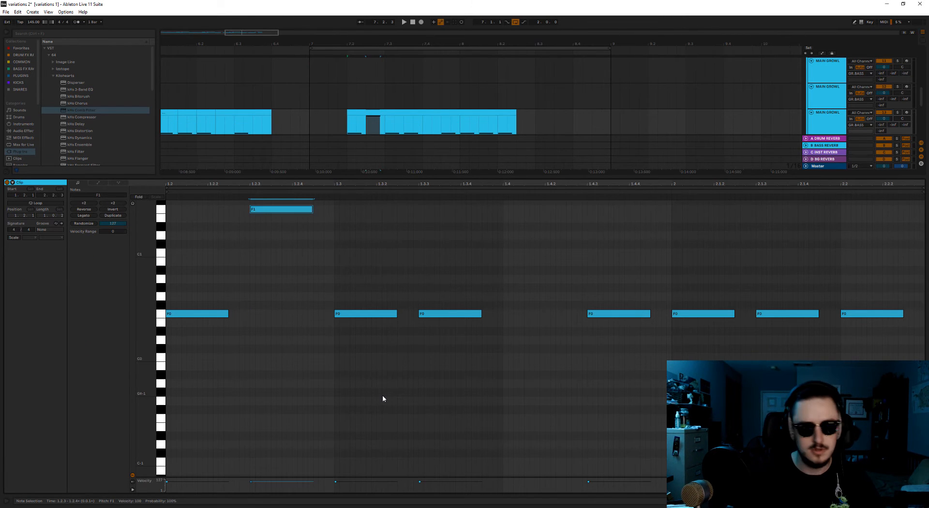
left_click(374, 367)
key("Up")
key("Up")
key("Up")
key("Up")
key("Up")
key("Up")
key("Up")
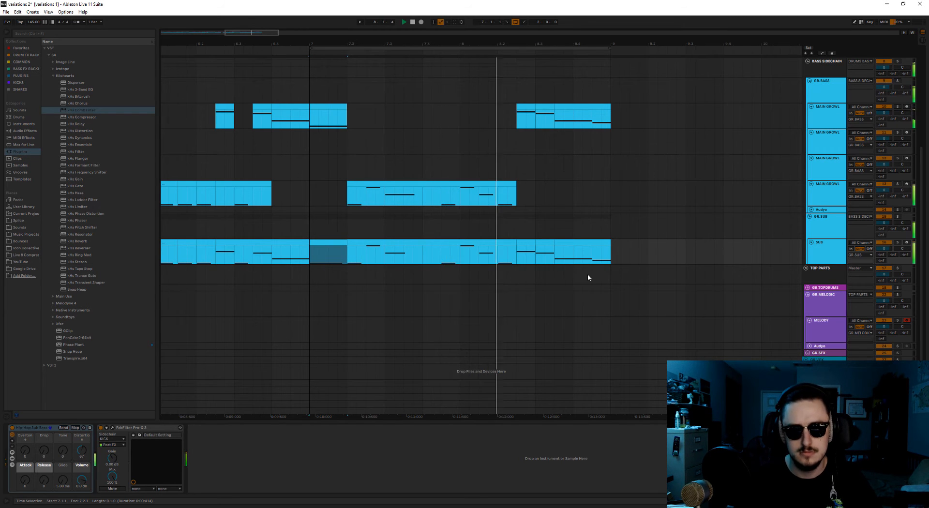
Stop playback and duplicate bars 7 and 8 on all tracks to bar 9.
scroll(588, 277, "down", 3)
left_click_drag(282, 33, 312, 36)
key("space")
left_click(431, 250)
scroll(432, 249, "up", 6)
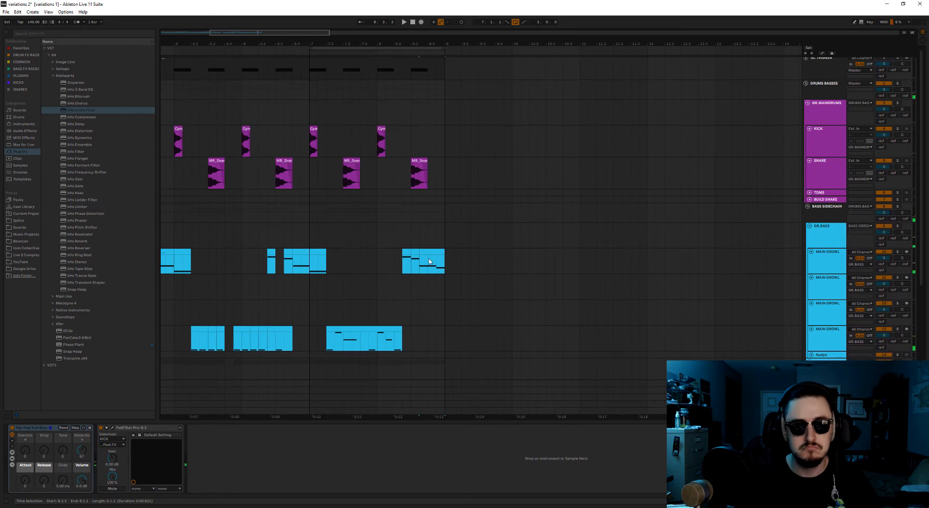
left_click(317, 57)
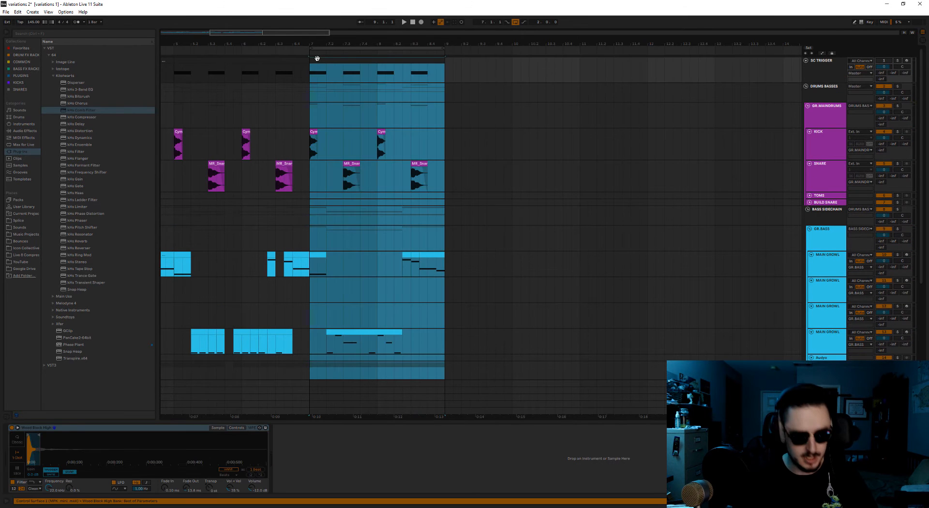
key("ctrl+d")
Move the fourth MAIN GROWL track's clip in bars 9 and 10 to the third MAIN GROWL track.
scroll(512, 243, "down", 5)
left_click(541, 246)
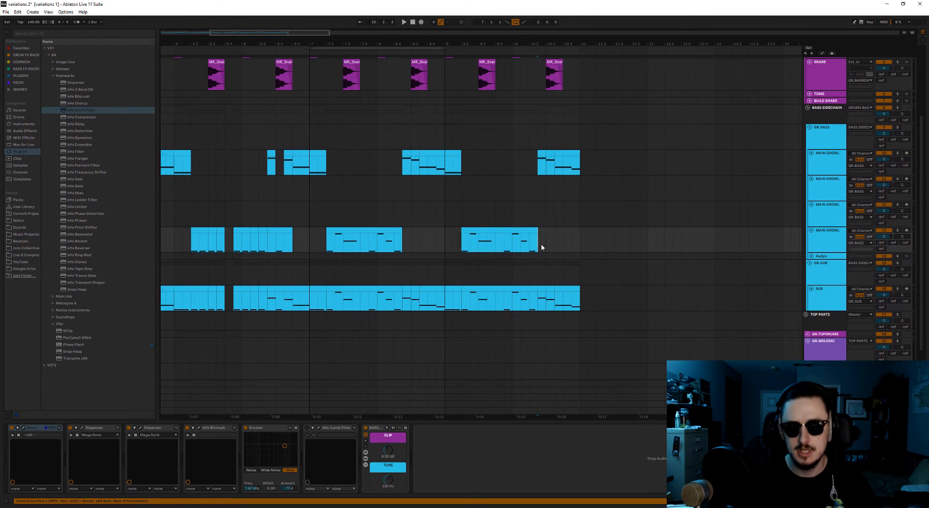
left_click_drag(496, 231, 496, 205)
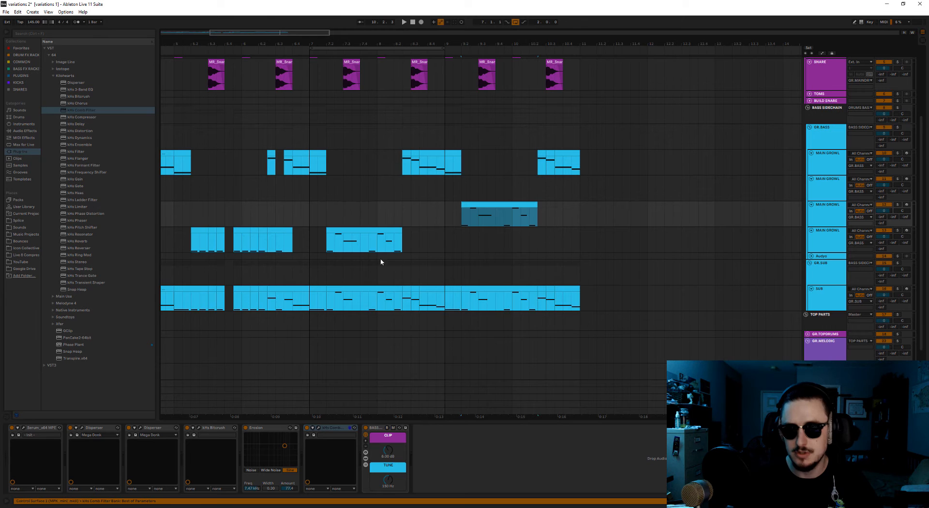
Move the loop to bars 9 and 10 and play the variation.
left_click_drag(390, 48, 526, 48)
key("space")
left_click_drag(306, 34, 334, 34)
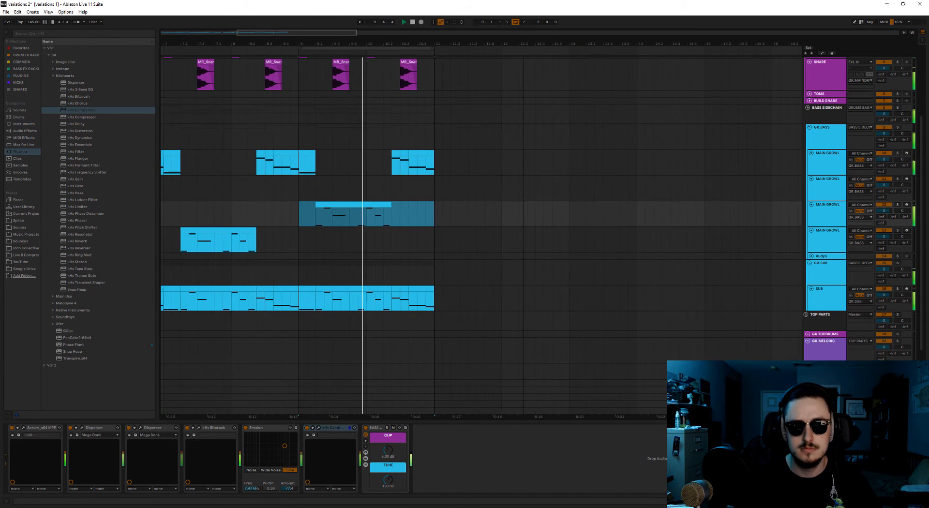
key("space")
Duplicate bars 9 and 10 on all tracks to bar 11 and move the loop onto the copy.
left_click_drag(431, 300, 409, 301)
scroll(420, 298, "up", 2)
scroll(420, 299, "up", 2)
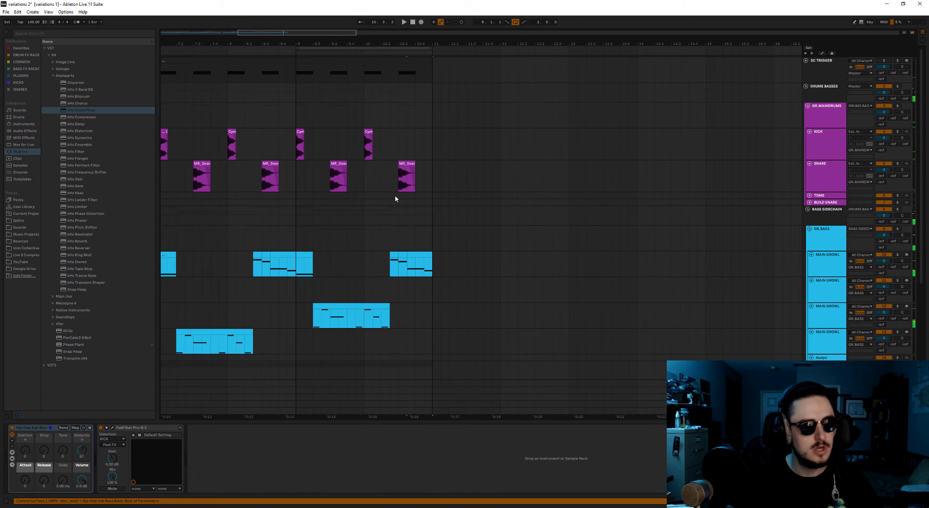
left_click(328, 61)
key("ctrl+d")
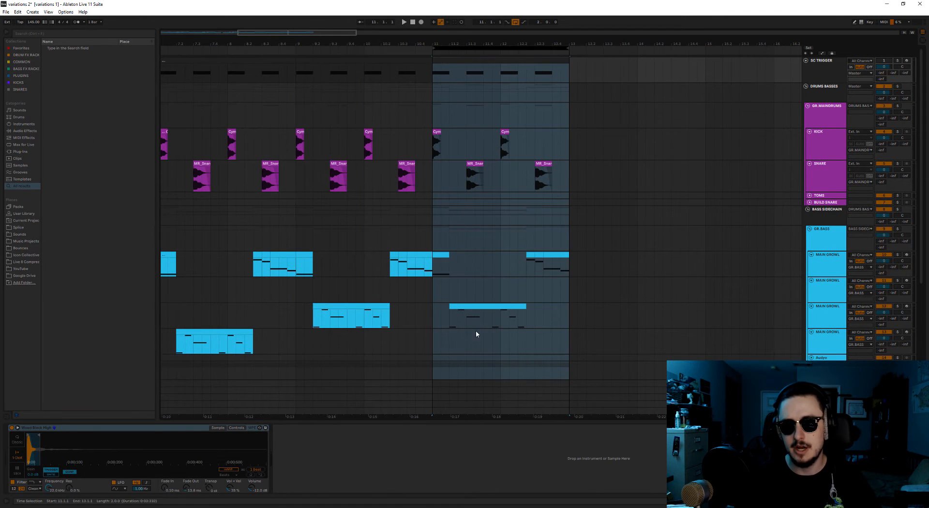
scroll(576, 289, "down", 3)
scroll(602, 276, "up", 3)
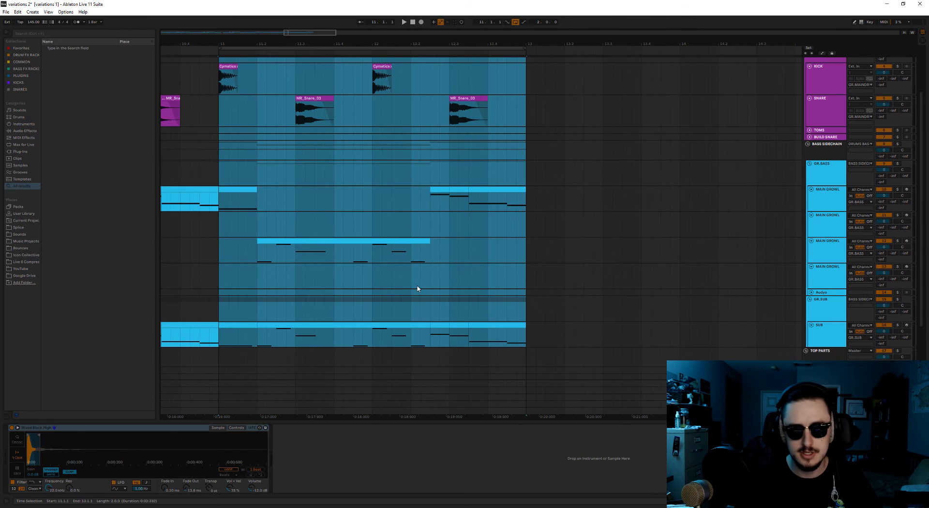
scroll(447, 275, "down", 3)
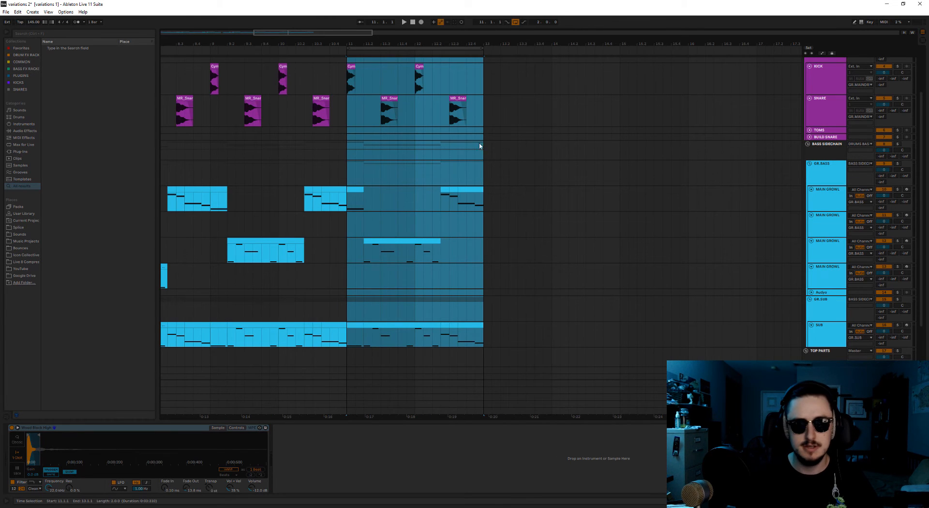
left_click(440, 264)
left_click(347, 284)
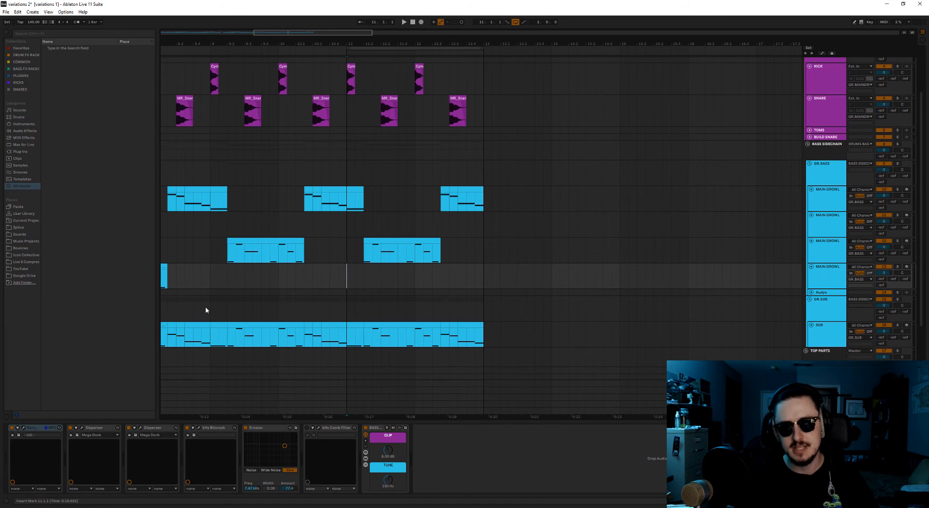
scroll(368, 263, "up", 1)
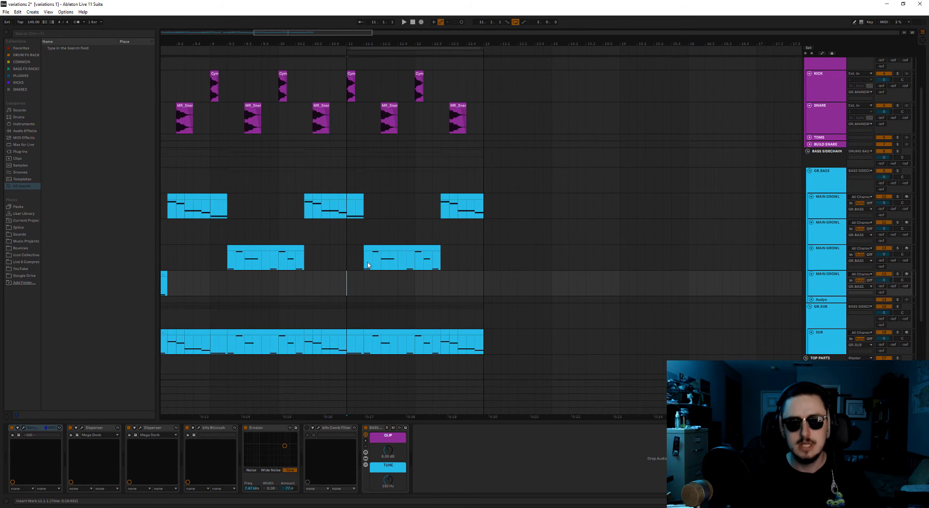
scroll(450, 289, "up", 1)
scroll(449, 305, "up", 3)
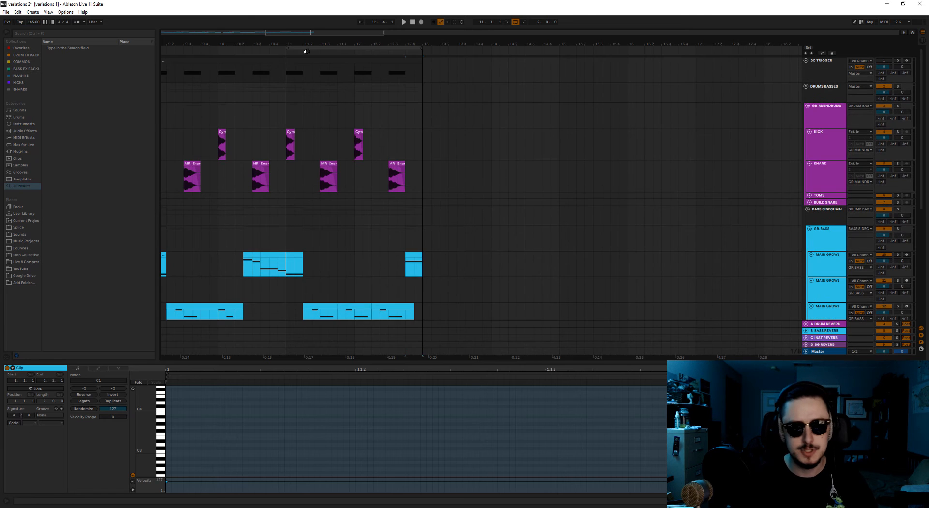
Duplicate bars 11 and 12 on all tracks to bar 13 and move the loop onto the copy.
left_click(305, 52)
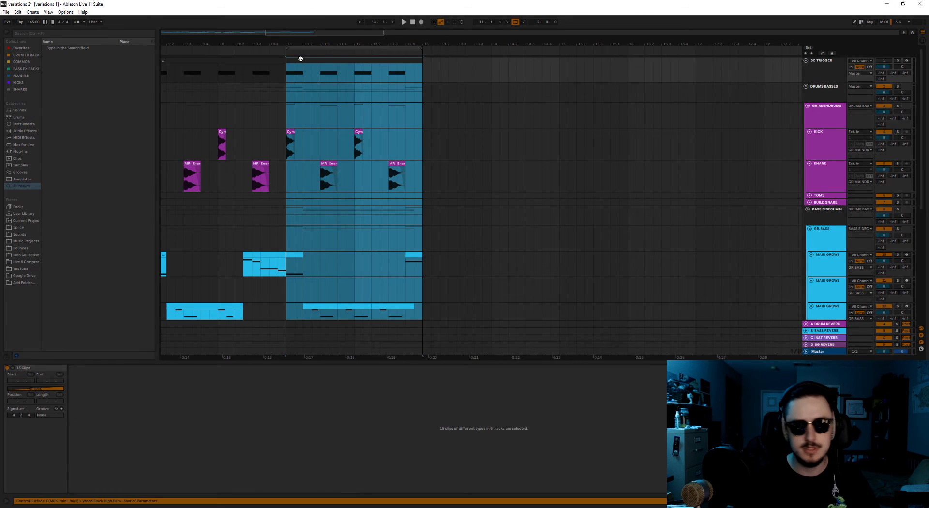
key("ctrl+d")
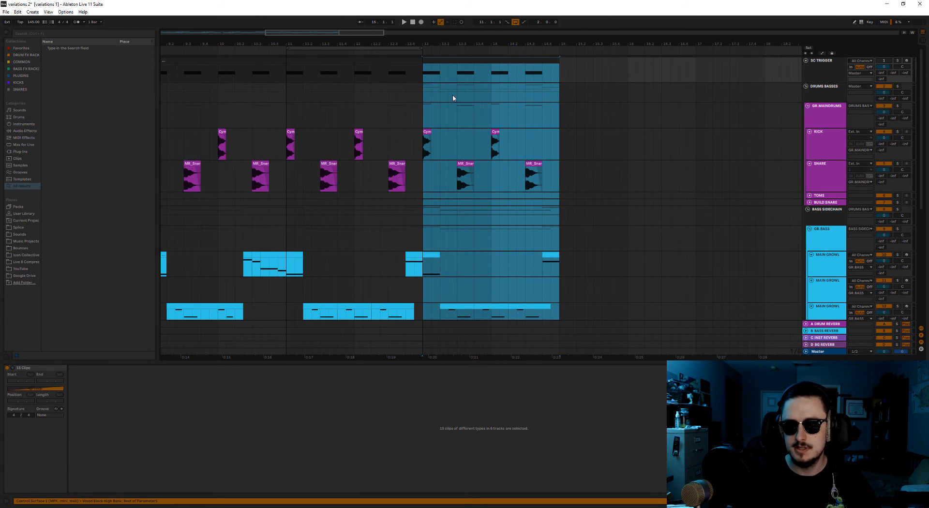
left_click_drag(378, 51, 514, 59)
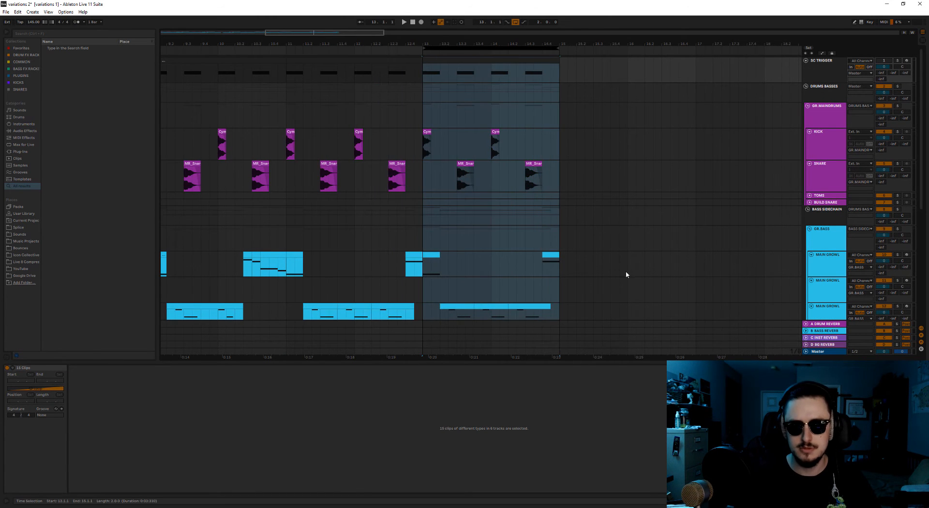
Show the whole 16-bar arrangement and play all the variations from bar 1.
scroll(619, 273, "down", 5)
scroll(609, 265, "down", 2)
scroll(609, 266, "up", 4)
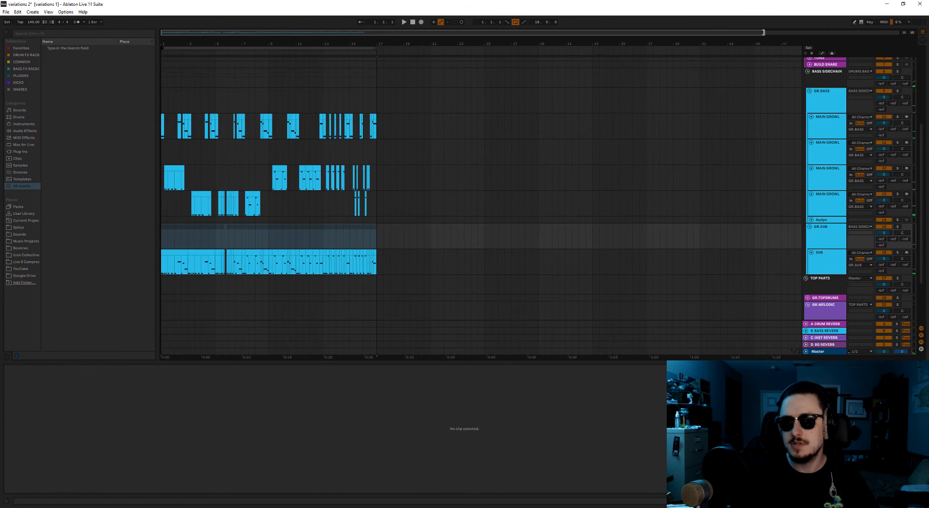
left_click_drag(764, 33, 373, 74)
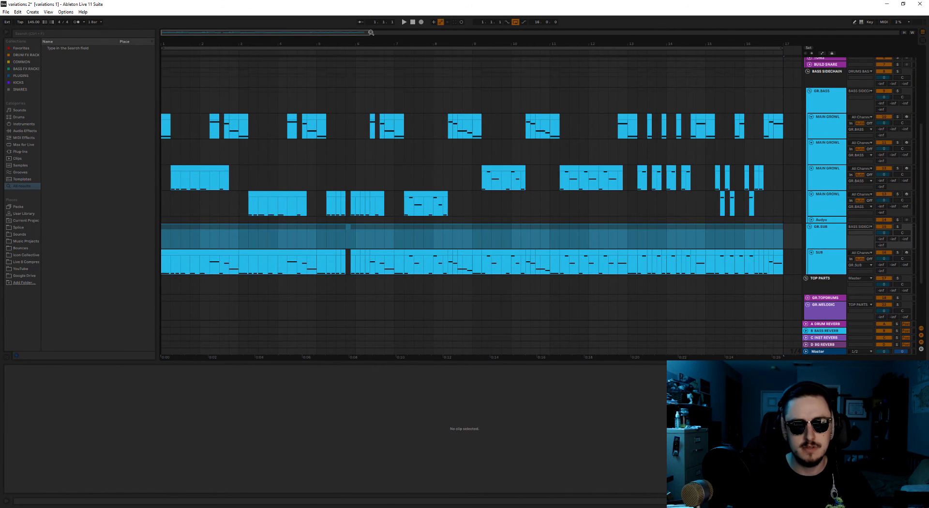
left_click_drag(369, 32, 375, 32)
left_click(388, 99)
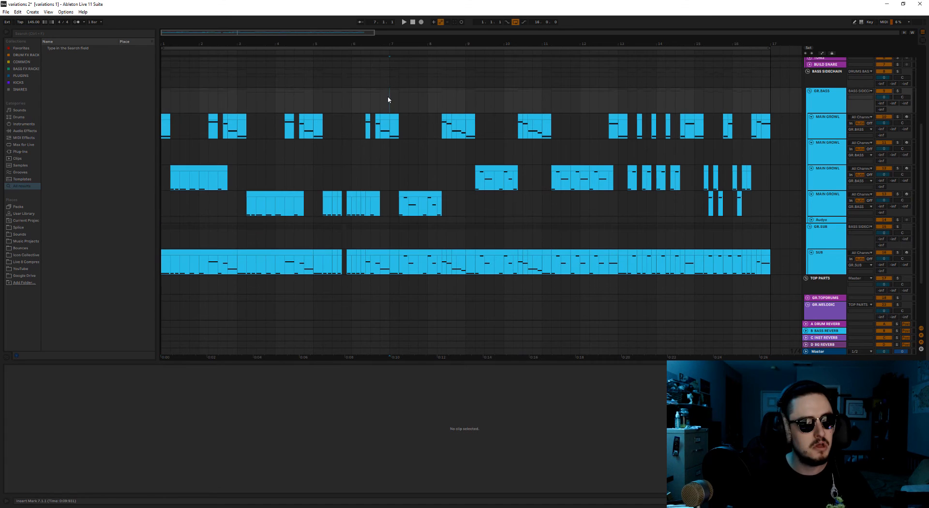
key("space")
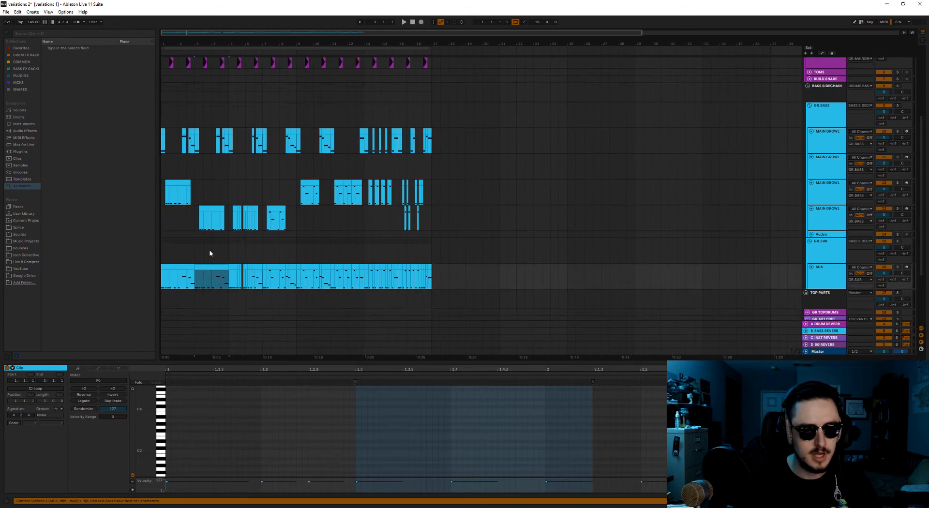
Copy bars 1 to 4 on all tracks and paste them at bar 25.
scroll(209, 253, "up", 5)
left_click(170, 58)
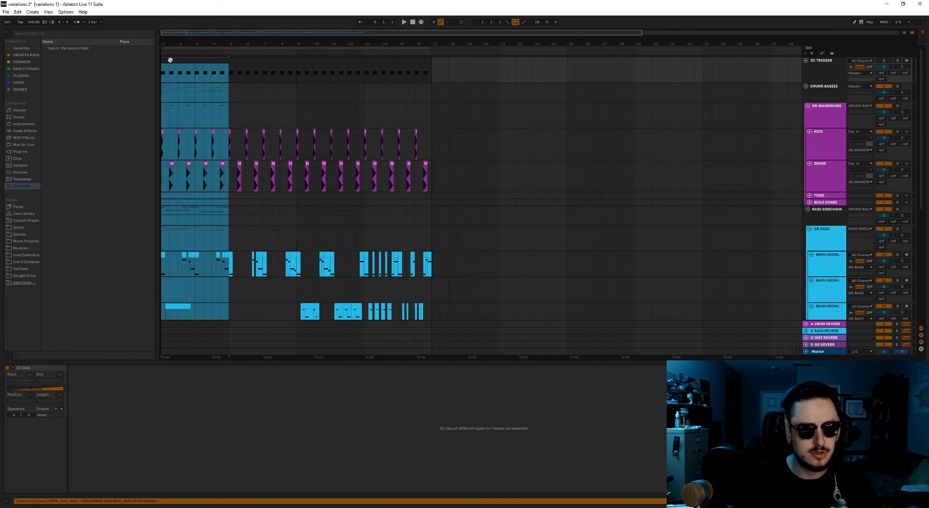
left_click(571, 73)
key("ctrl+v")
scroll(484, 205, "down", 5)
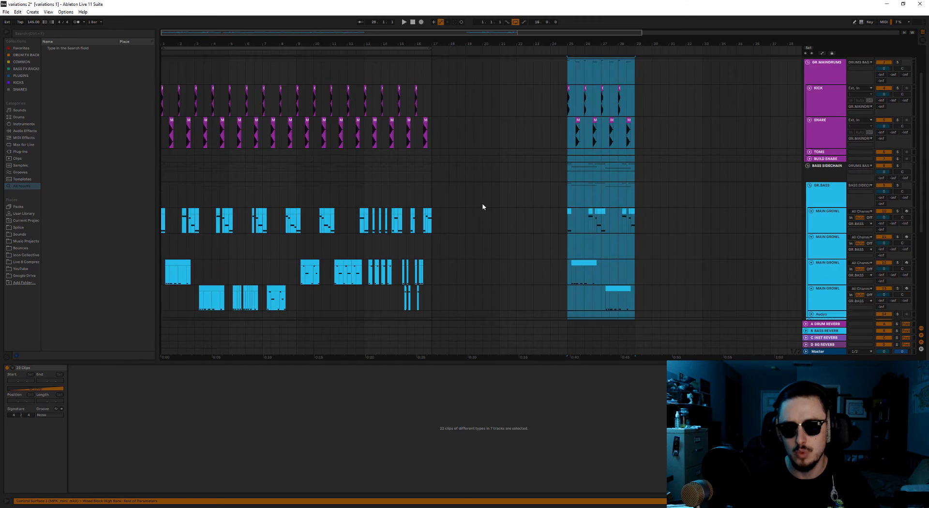
Copy bars 9 and 10 on all tracks and paste them at bar 29.
scroll(252, 218, "up", 5)
left_click(306, 61)
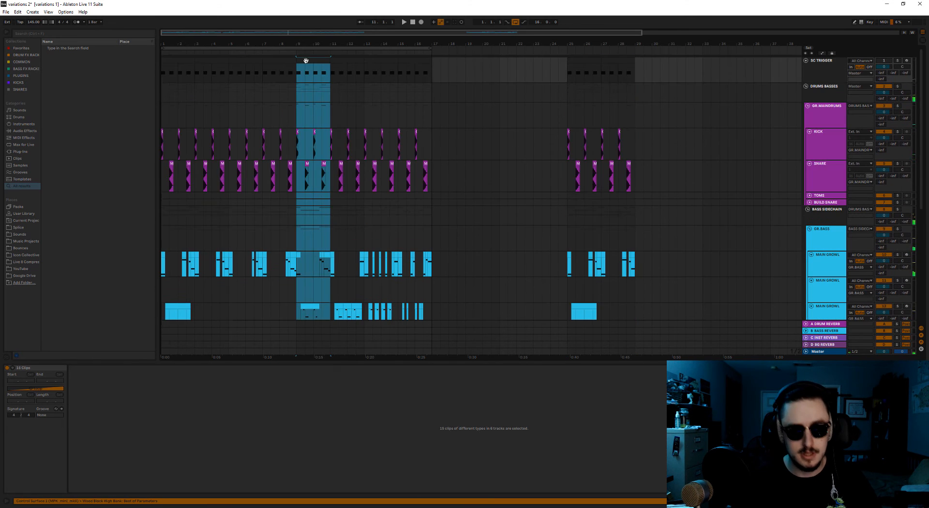
left_click(637, 74)
key("ctrl+v")
scroll(479, 264, "down", 5)
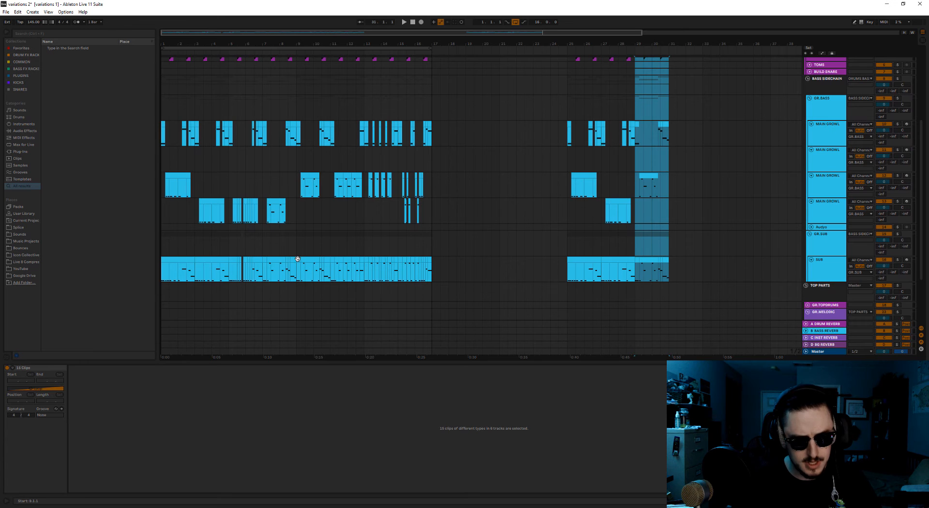
Copy bars 7 and 8 on all tracks to bar 31 and play the new section from bar 25.
left_click(299, 259)
scroll(301, 145, "up", 5)
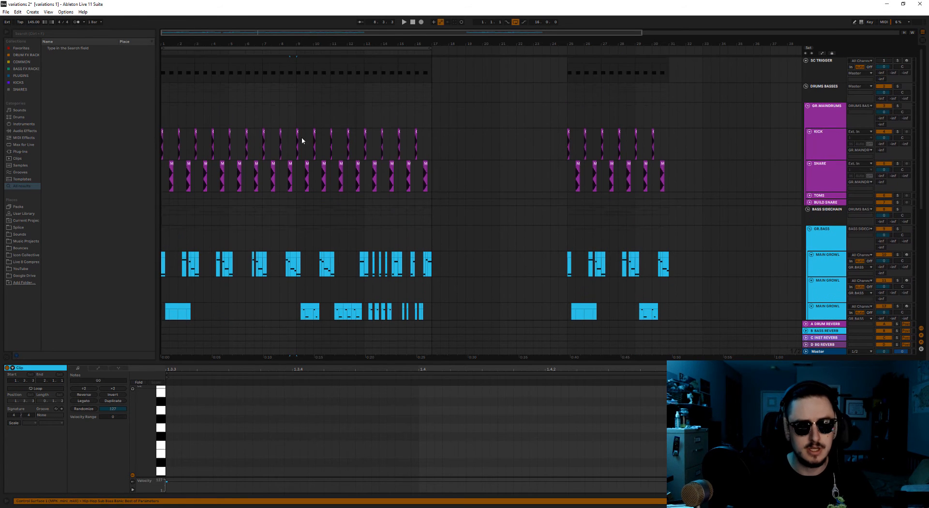
left_click(270, 58)
scroll(528, 270, "down", 4)
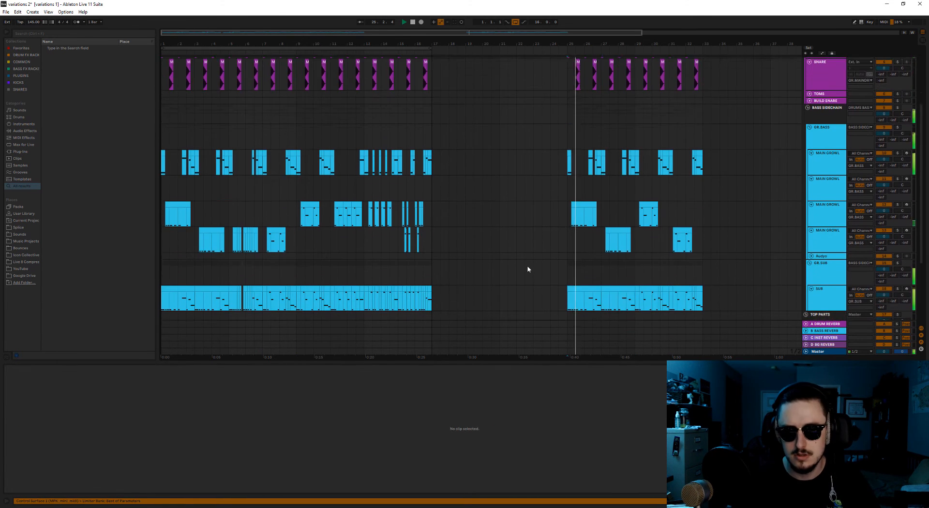
left_click_drag(402, 34, 622, 35)
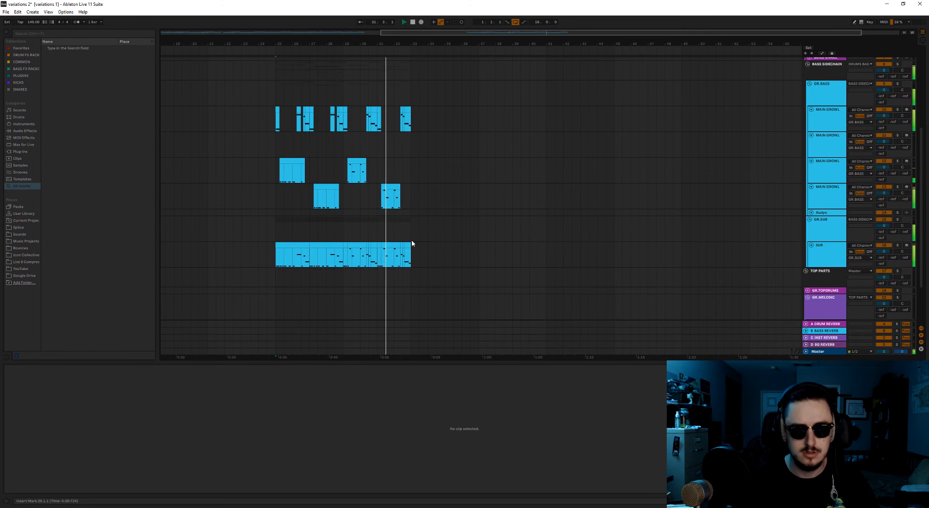
Move bars 29 to 32 on all tracks to bar 33, leaving a four-bar gap.
left_click_drag(408, 246, 353, 60)
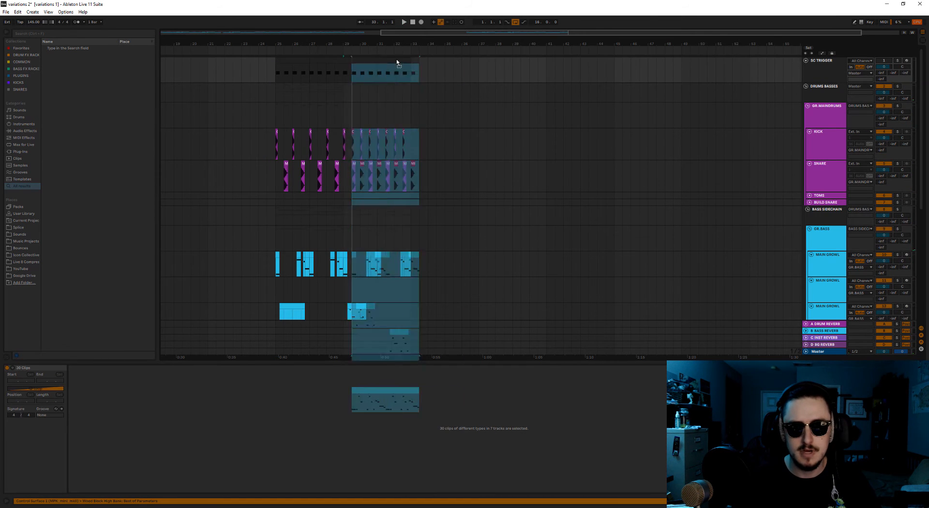
key("ctrl+d")
scroll(327, 225, "down", 3)
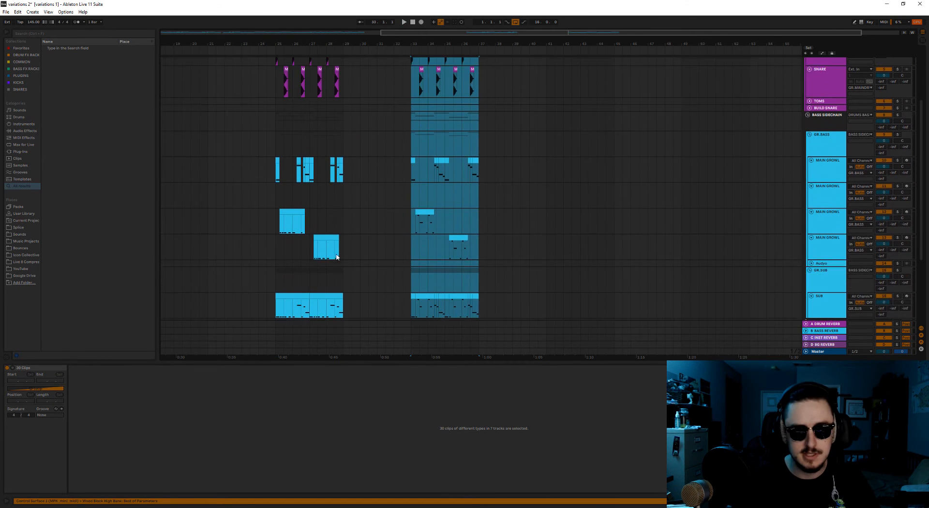
Duplicate bars 25 to 28 on all tracks into the gap at bar 29.
left_click(337, 255)
scroll(301, 136, "up", 3)
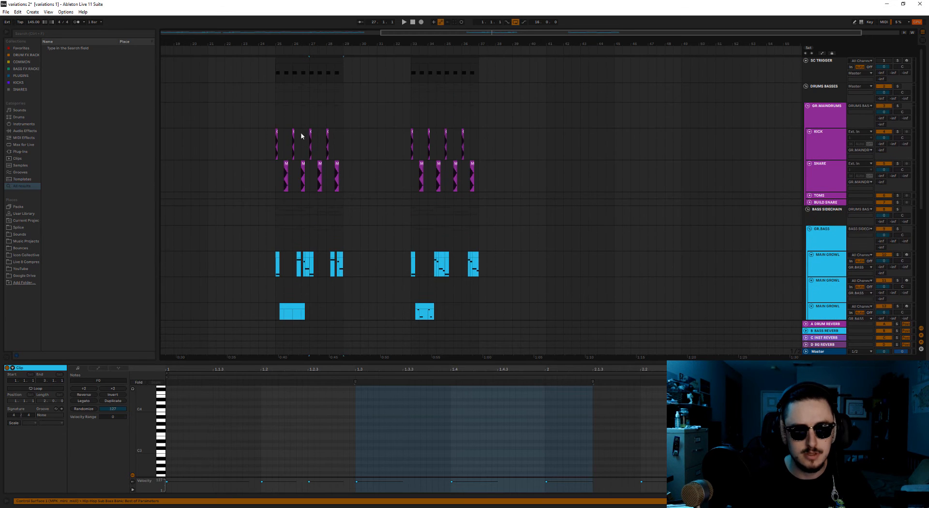
left_click(284, 60)
key("ctrl+d")
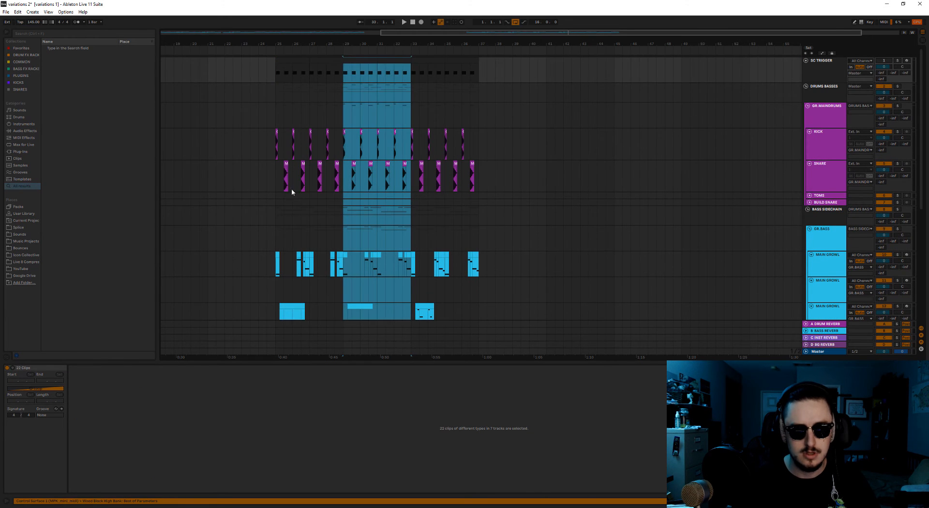
scroll(376, 61, "down", 3)
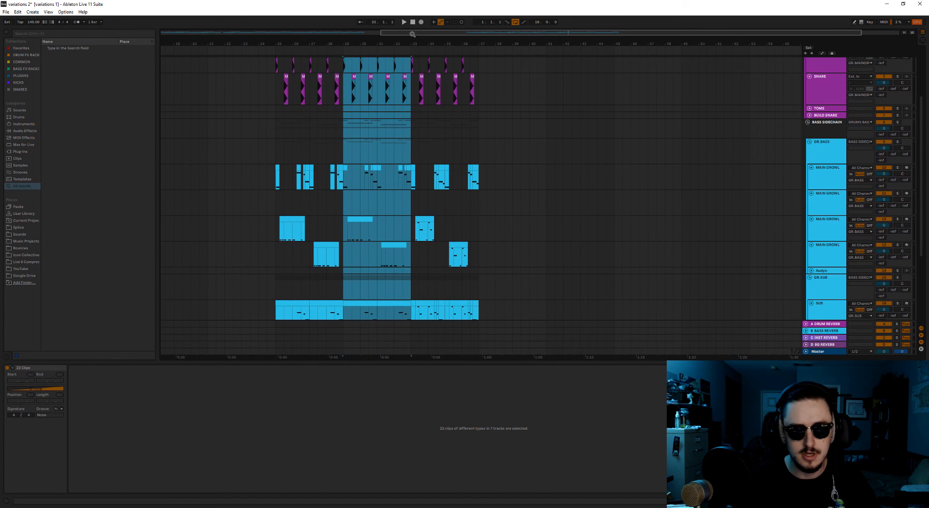
Copy bars 5 and 6 on all tracks and paste them over bars 31 and 32.
left_click_drag(413, 34, 194, 34)
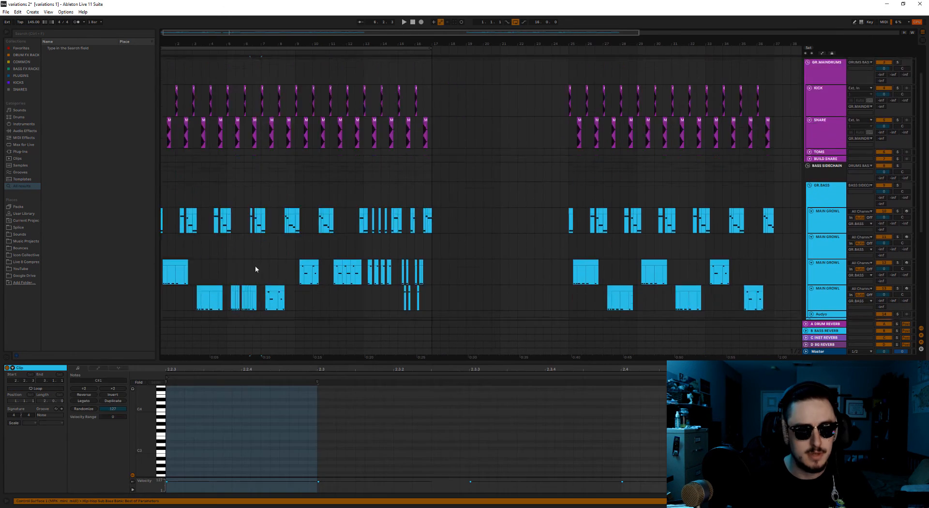
scroll(255, 265, "up", 2)
left_click(243, 60)
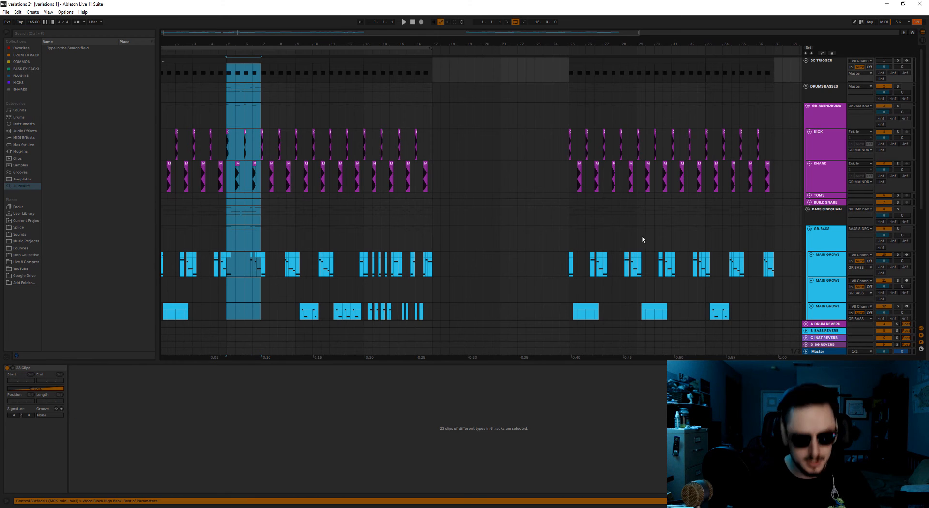
scroll(684, 166, "down", 5)
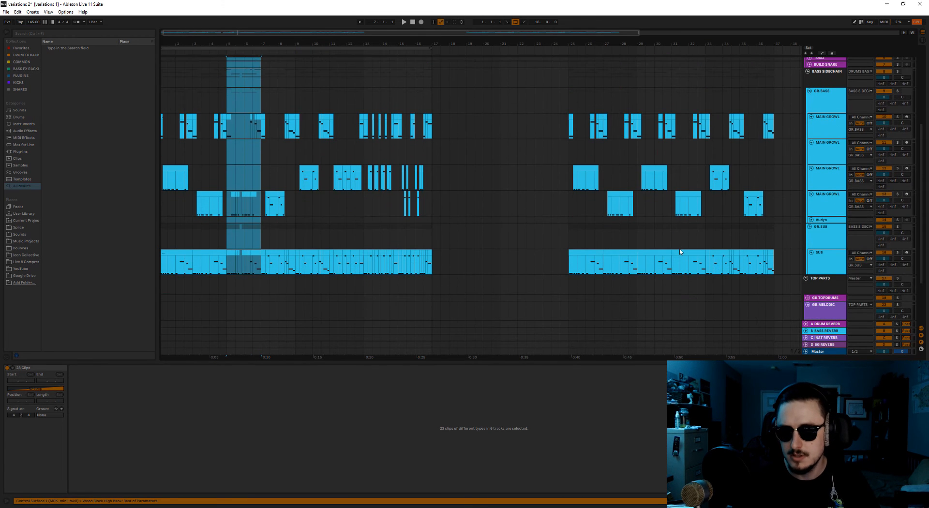
left_click(680, 250)
scroll(685, 245, "up", 5)
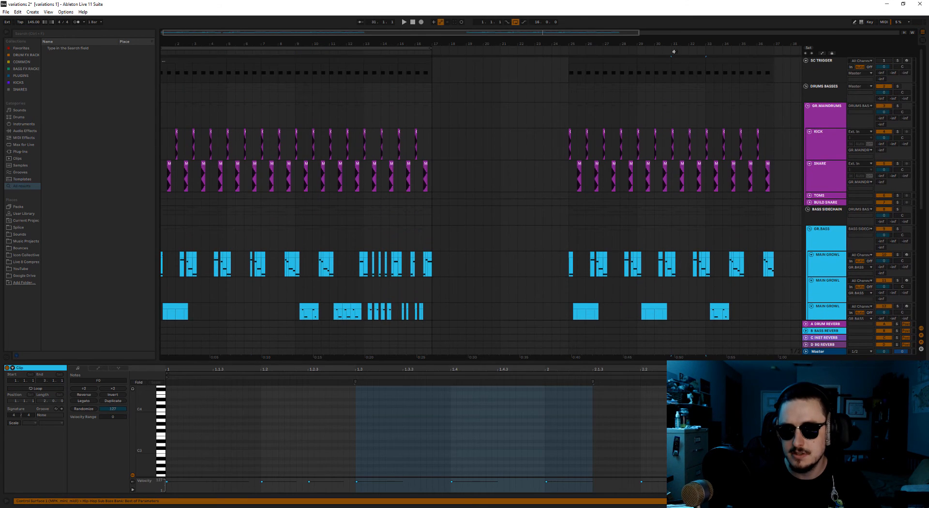
left_click(680, 58)
key("ctrl+v")
Play the rebuilt 12-bar section from bar 25.
left_click(572, 93)
key("space")
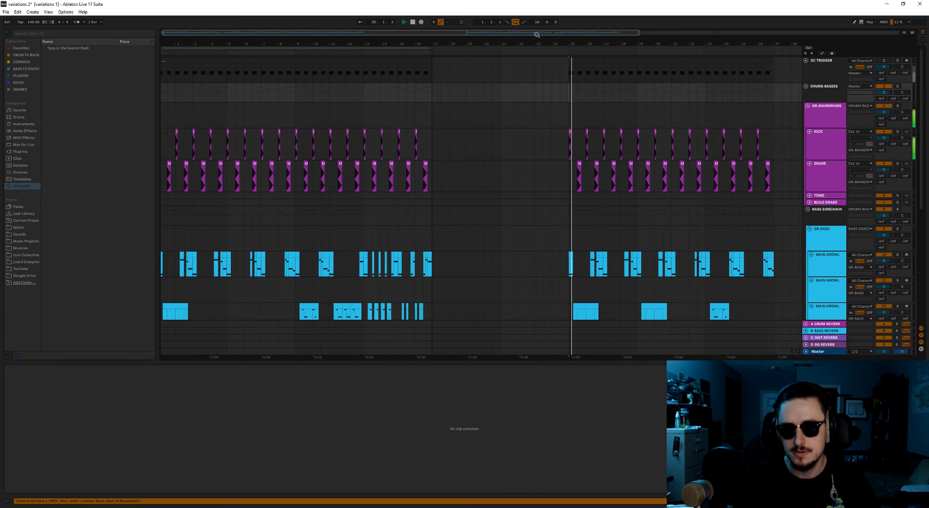
left_click_drag(536, 33, 695, 34)
scroll(488, 301, "down", 2)
scroll(488, 301, "down", 3)
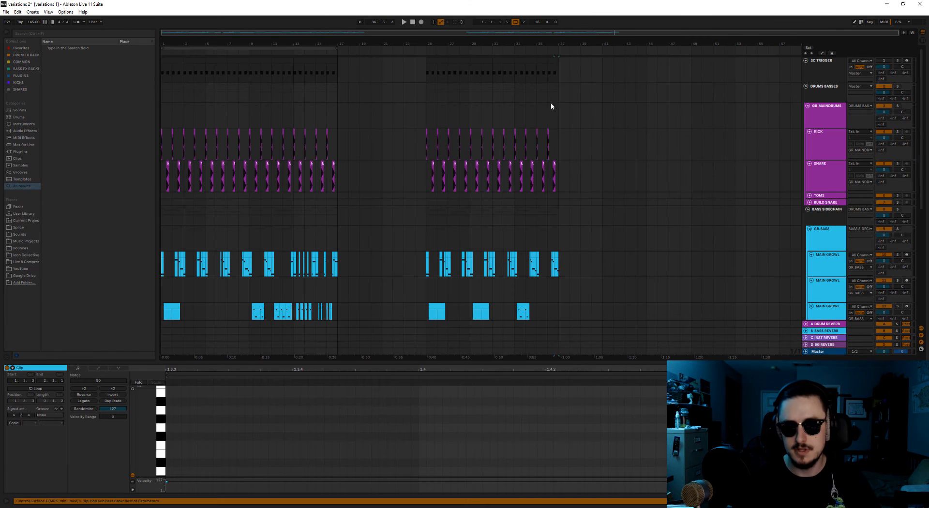
Replace bars 35 and 36 on all tracks with a copy of bars 11 and 12, and play from bar 33.
left_click(549, 58)
key("Delete")
scroll(288, 302, "down", 3)
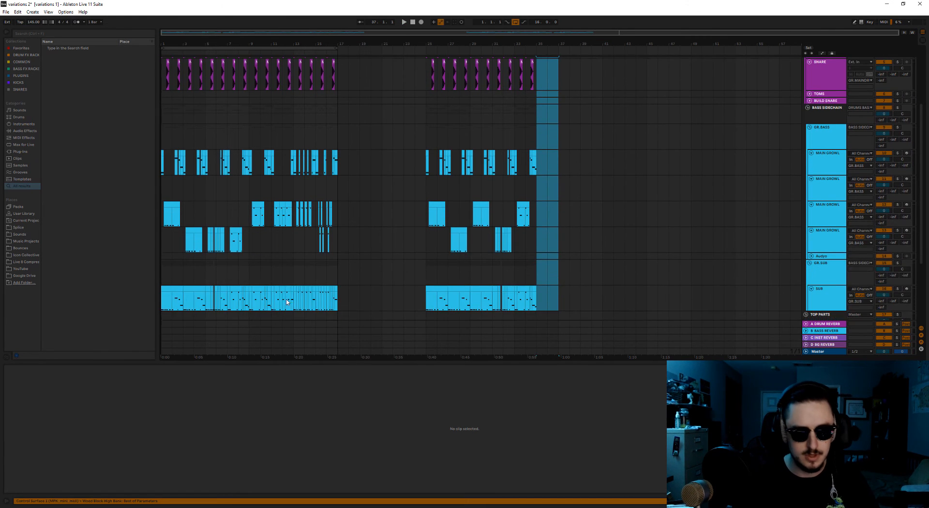
left_click(290, 289)
scroll(293, 281, "up", 3)
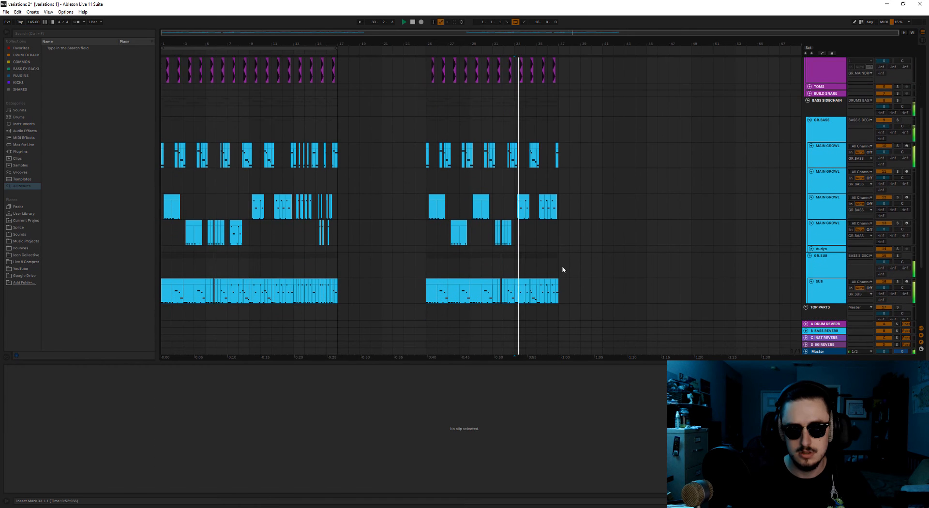
scroll(563, 266, "down", 2)
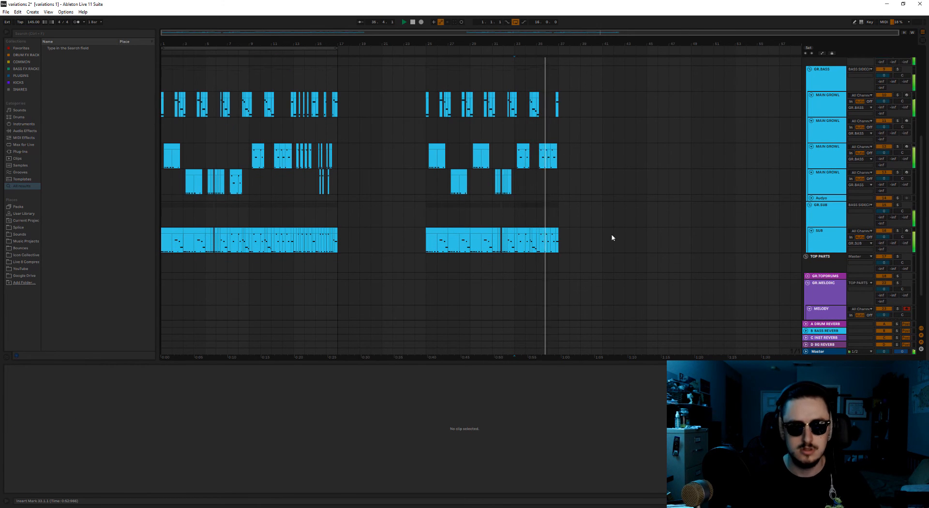
scroll(609, 242, "up", 1)
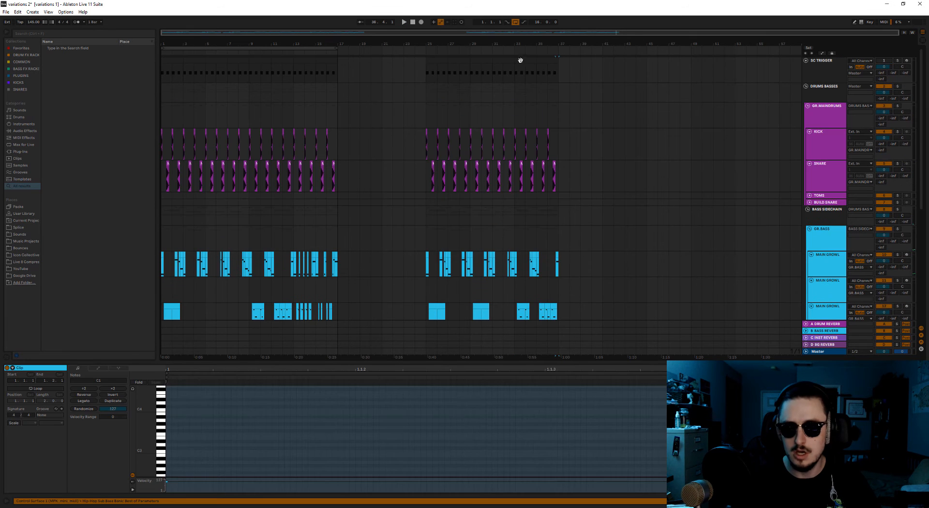
Duplicate bars 33 to 36 on all tracks to bar 37, and move the copied growl clip at bar 37 to the lowest growl track.
left_click(521, 60)
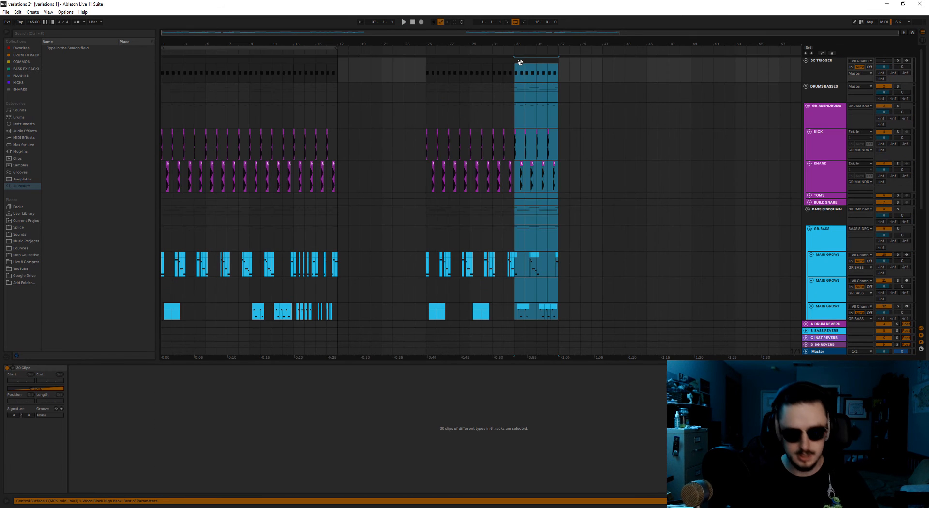
key("ctrl+d")
scroll(465, 222, "down", 3)
left_click(567, 234)
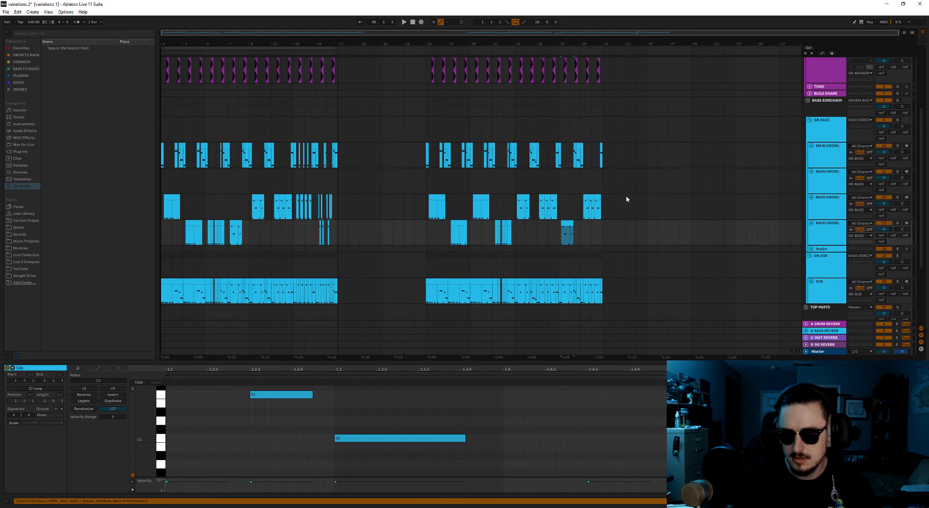
Delete bars 39 and 40 on all tracks and paste a copy of bars 15 and 16 in their place.
scroll(606, 275, "up", 5)
left_click(584, 62)
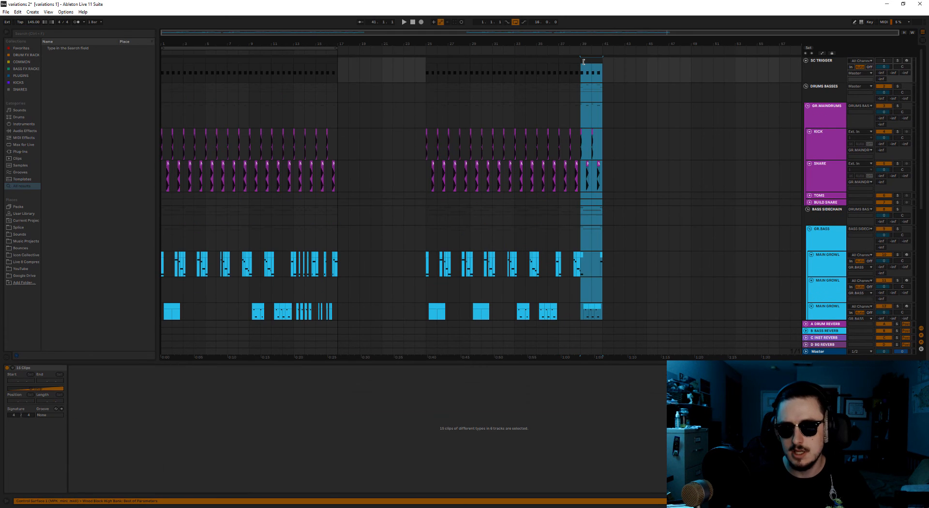
key("Delete")
scroll(329, 301, "down", 2)
scroll(309, 252, "down", 4)
left_click_drag(336, 258, 325, 61)
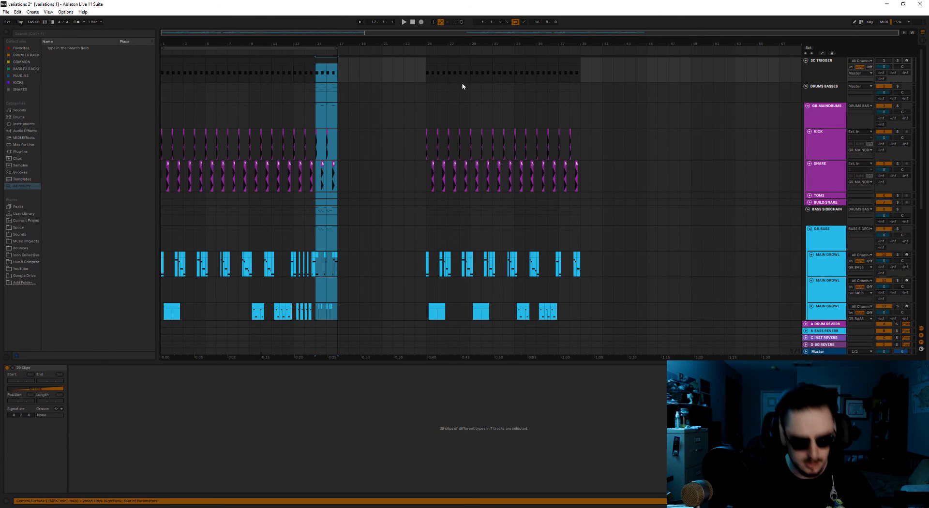
left_click(583, 69)
key("ctrl+v")
Play the last four bars of the arrangement from bar 37.
left_click(557, 95)
key("space")
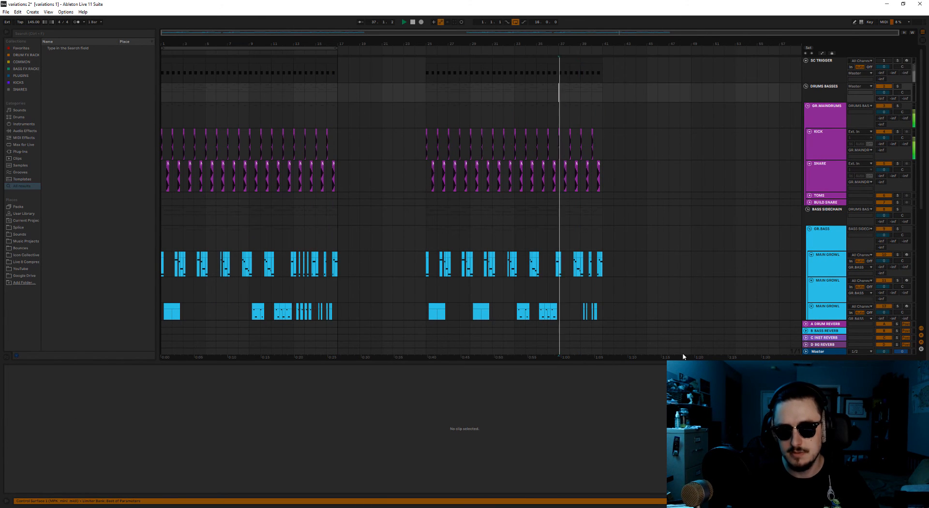
scroll(656, 270, "down", 3)
scroll(656, 272, "down", 3)
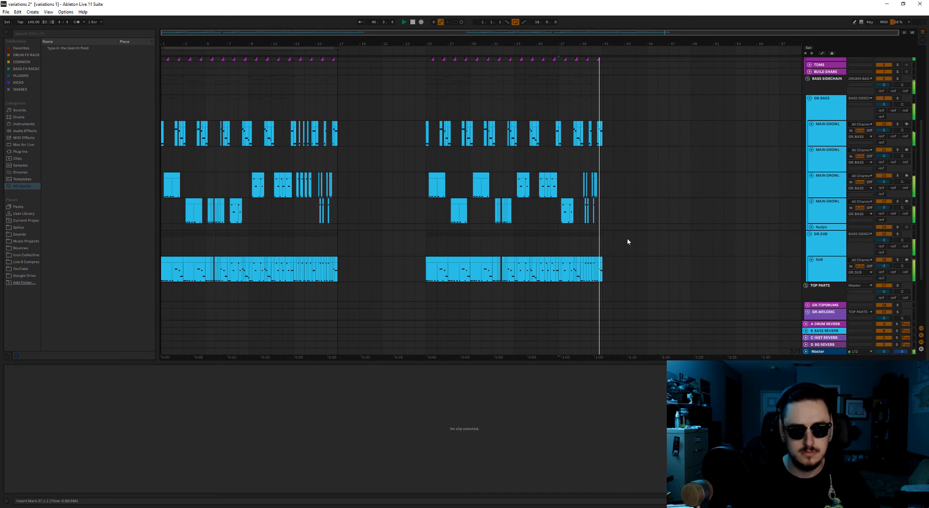
Select bars 25 to 40 on all tracks, zoom to them and play the full 16-bar section.
left_click(426, 185)
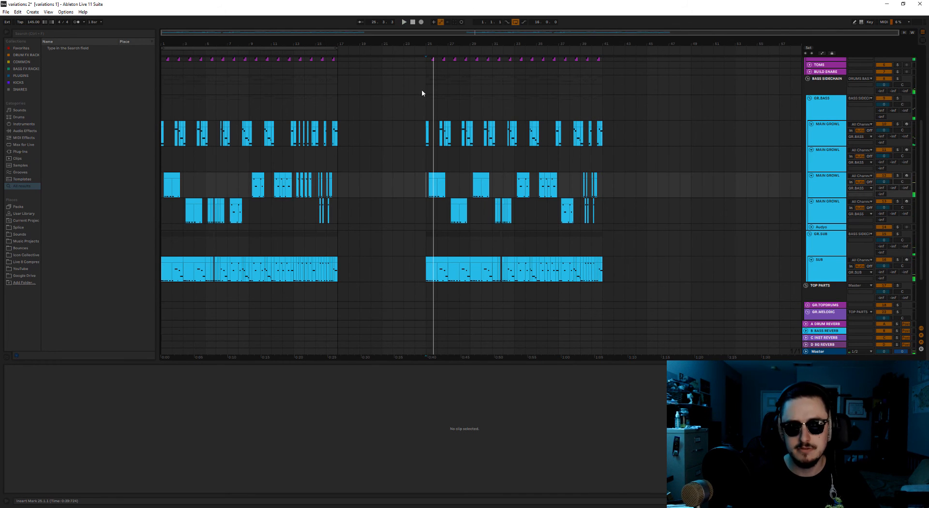
left_click(601, 260)
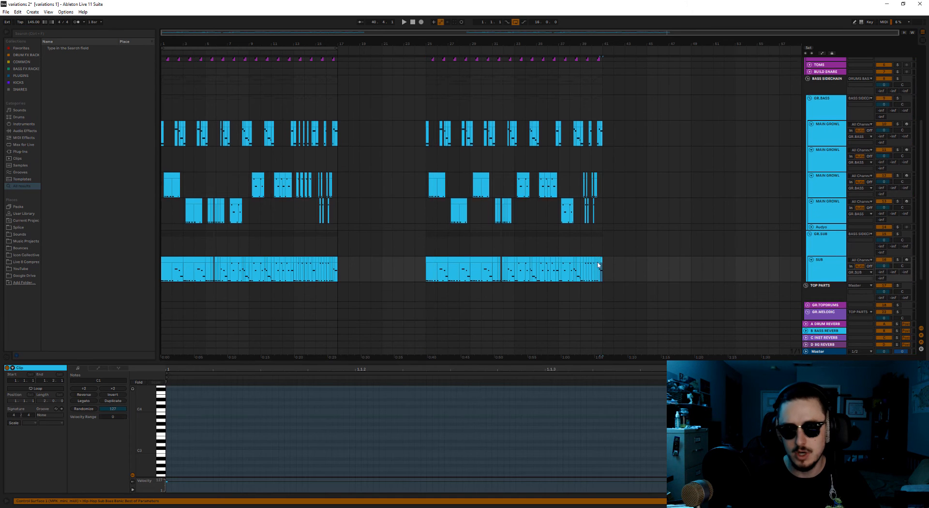
scroll(596, 242, "up", 5)
left_click(599, 120, "shift")
scroll(678, 199, "down", 6)
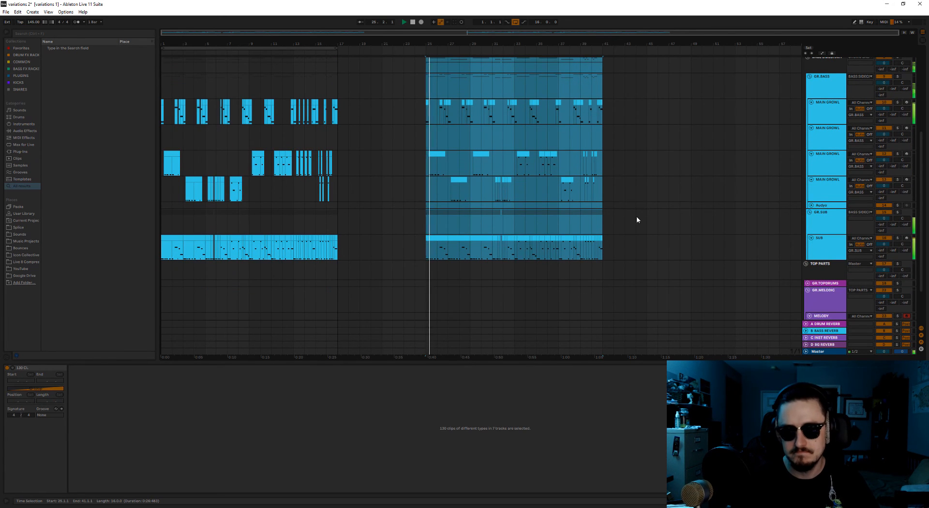
key("z")
left_click_drag(498, 33, 517, 34)
scroll(426, 214, "up", 3)
left_click(737, 187)
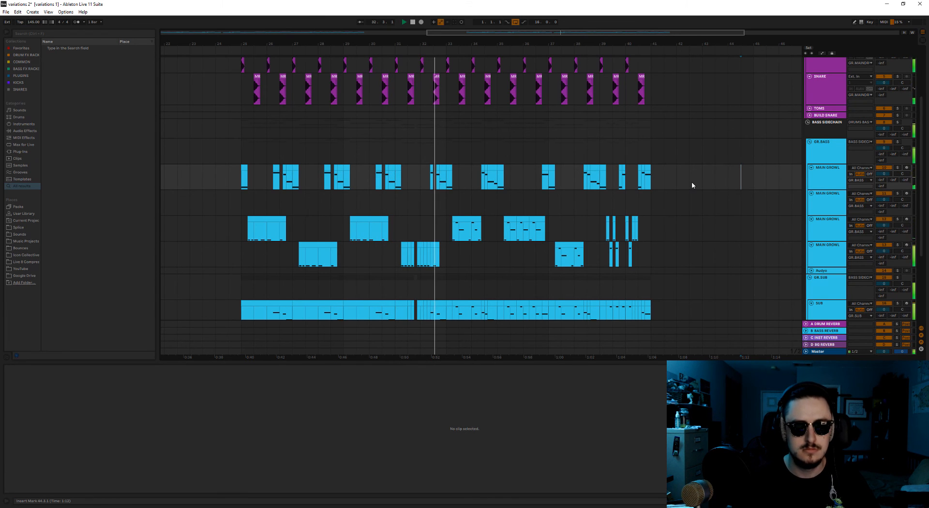
scroll(351, 271, "down", 1)
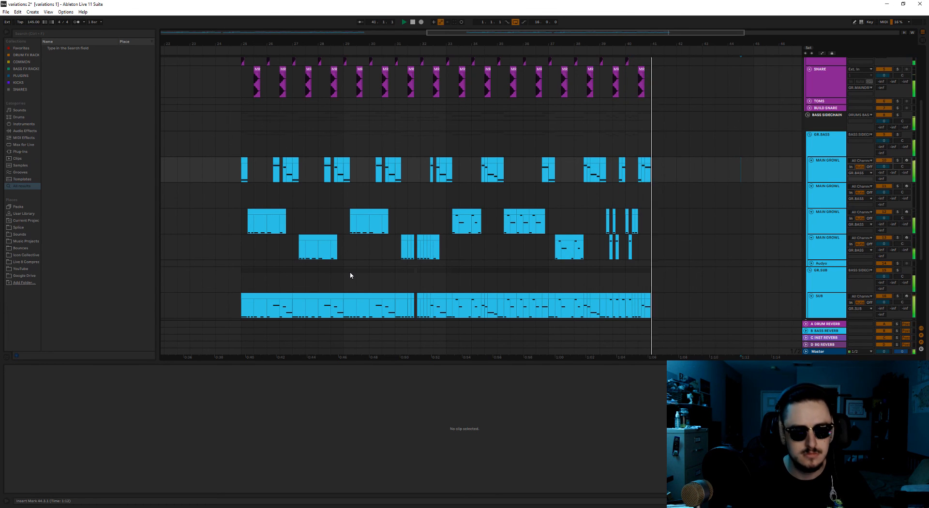
scroll(531, 156, "down", 2)
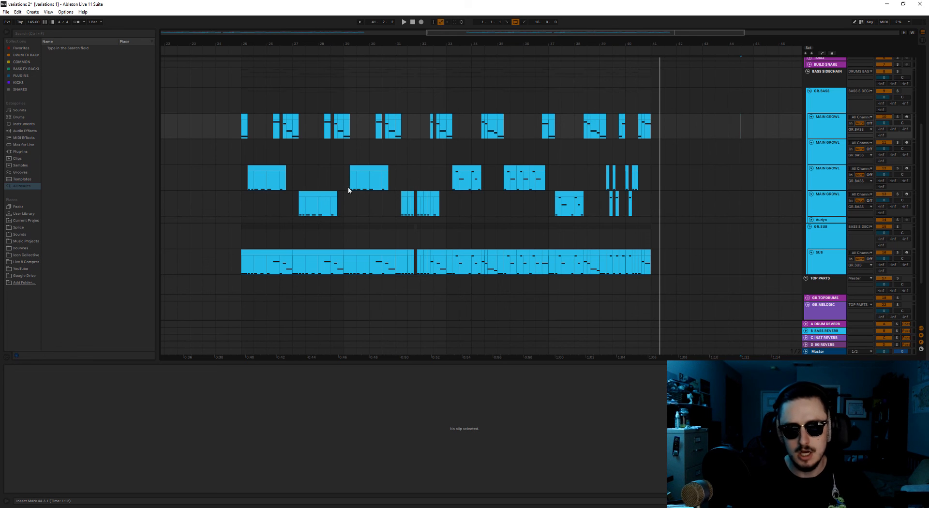
Select bars 35 and 36 on the third growl track and play them.
scroll(346, 213, "up", 1)
scroll(377, 247, "down", 1)
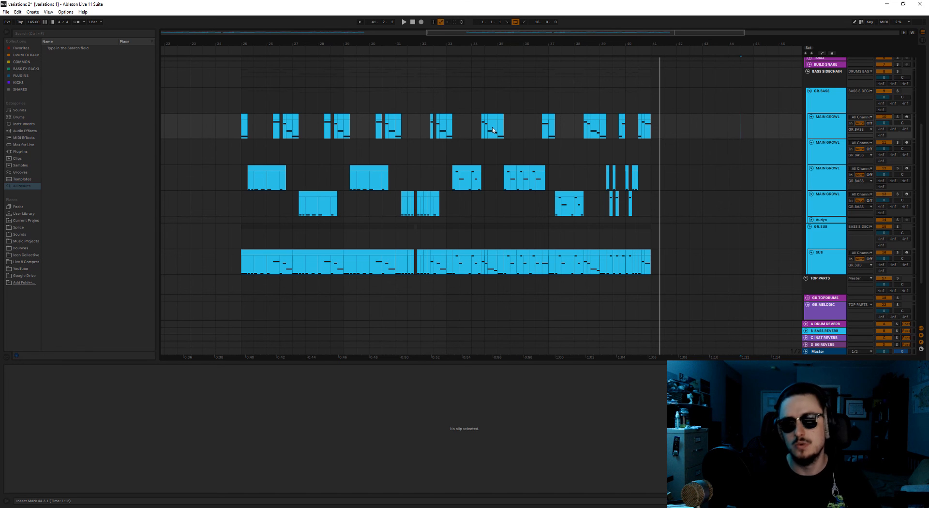
left_click_drag(496, 186, 550, 182)
key("space")
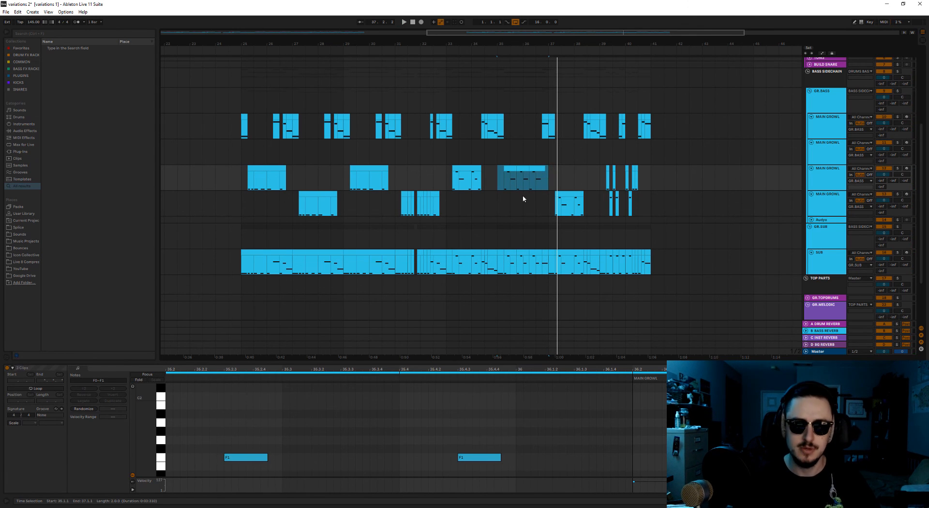
Show the full arrangement again and mark the 16-bar section from bar 25 to bar 40 on the bass tracks.
scroll(480, 249, "down", 4)
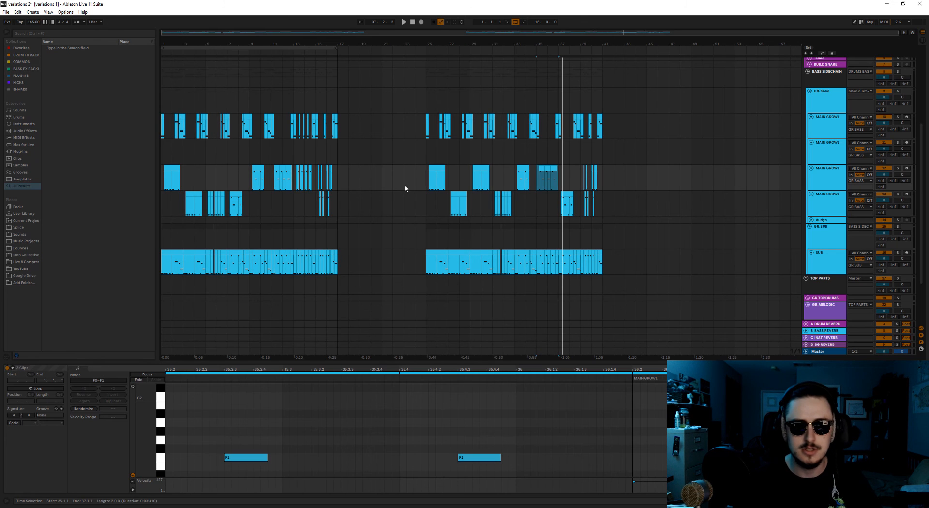
left_click(466, 236)
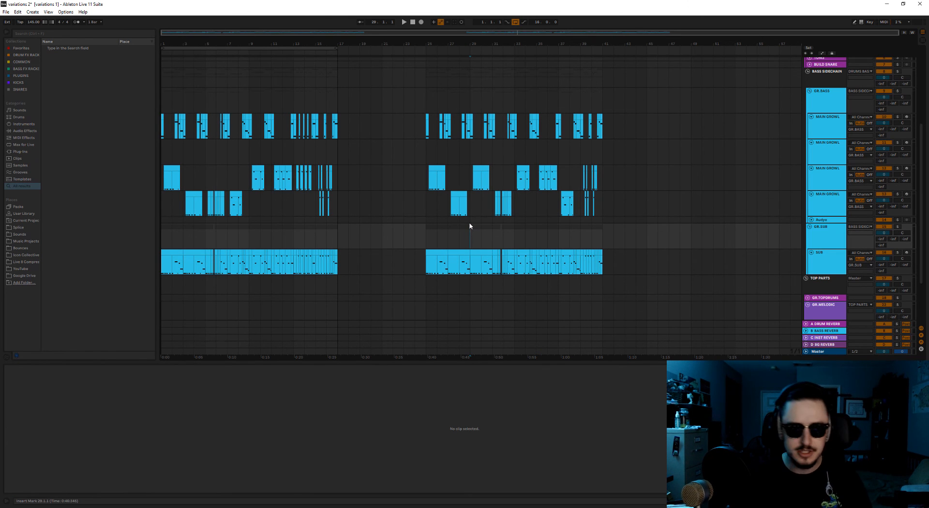
scroll(470, 256, "up", 5)
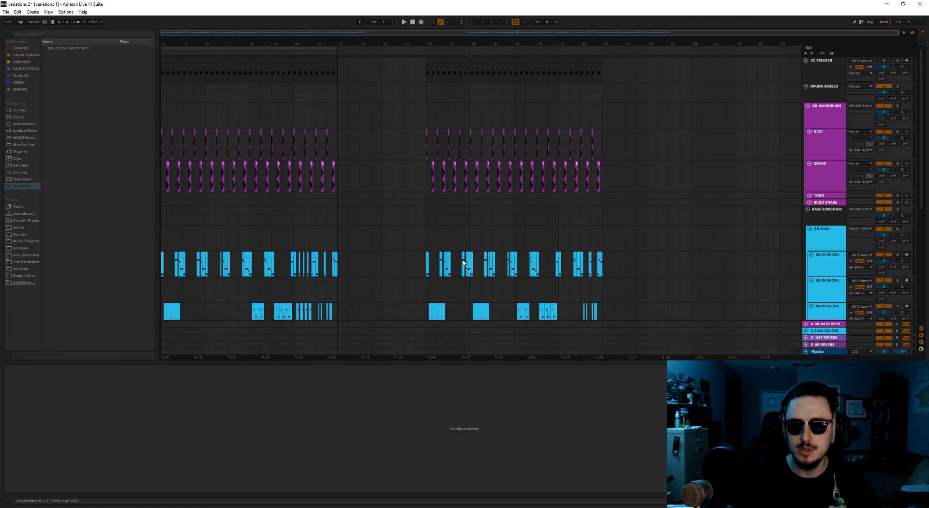
scroll(463, 262, "down", 6)
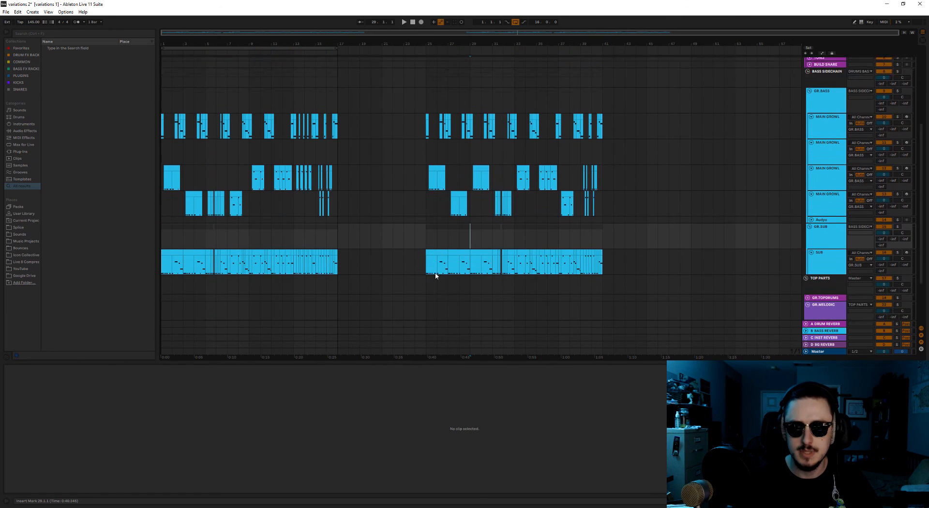
left_click_drag(426, 219, 602, 212)
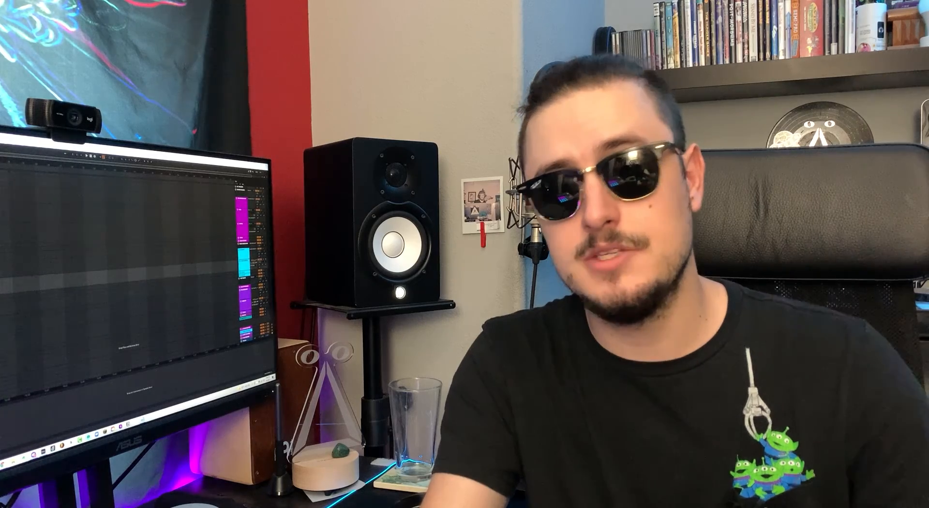